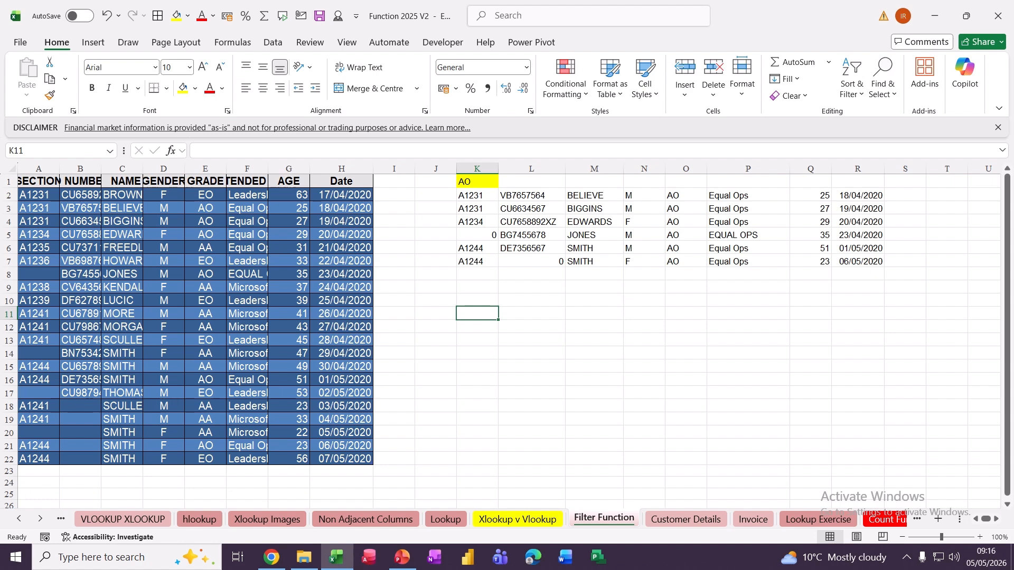
# Step: Set the grade criterion in cell K1 to aa
pyautogui.click(469, 182)
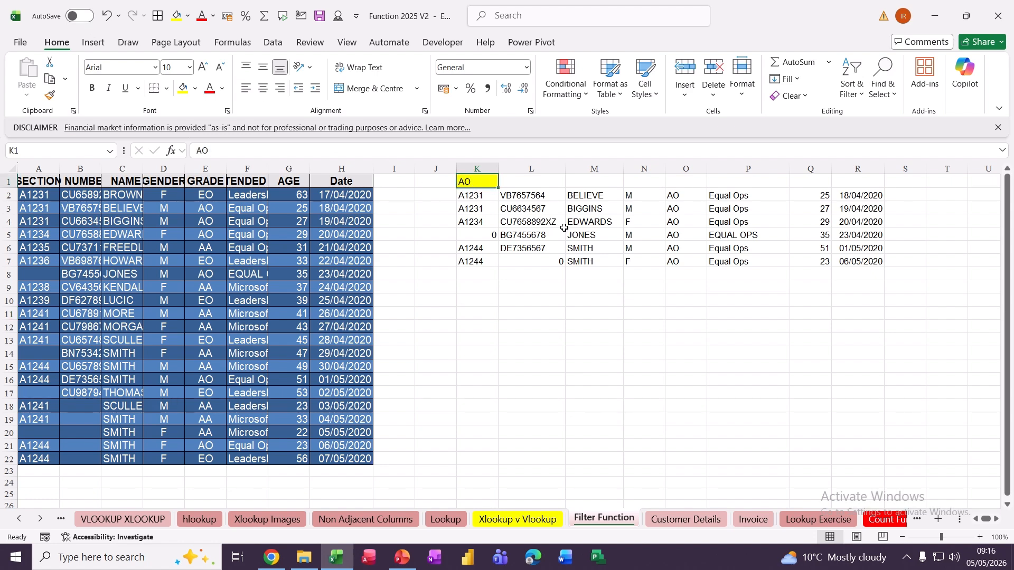
pyautogui.write('aa')
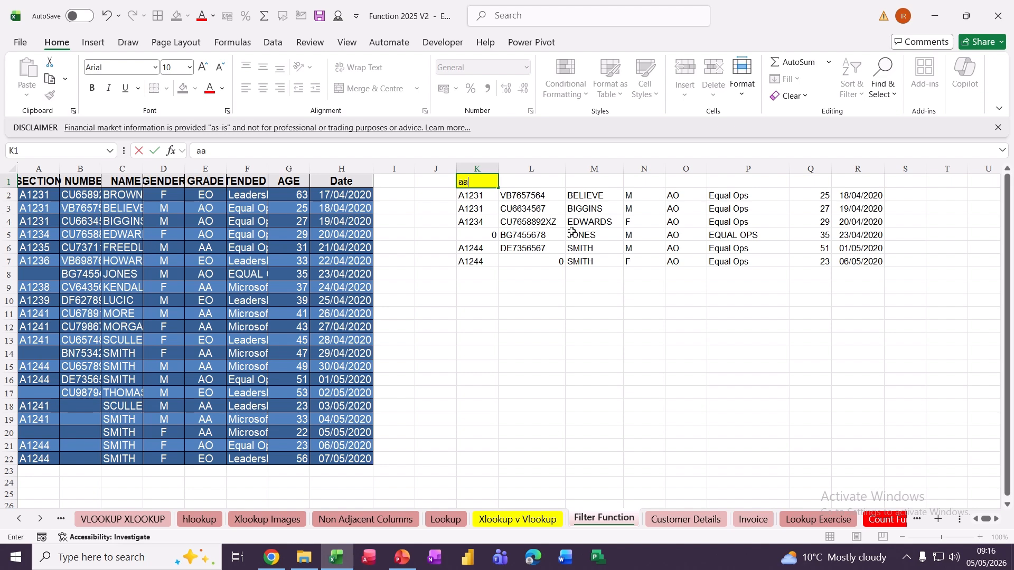
pyautogui.press('Return')
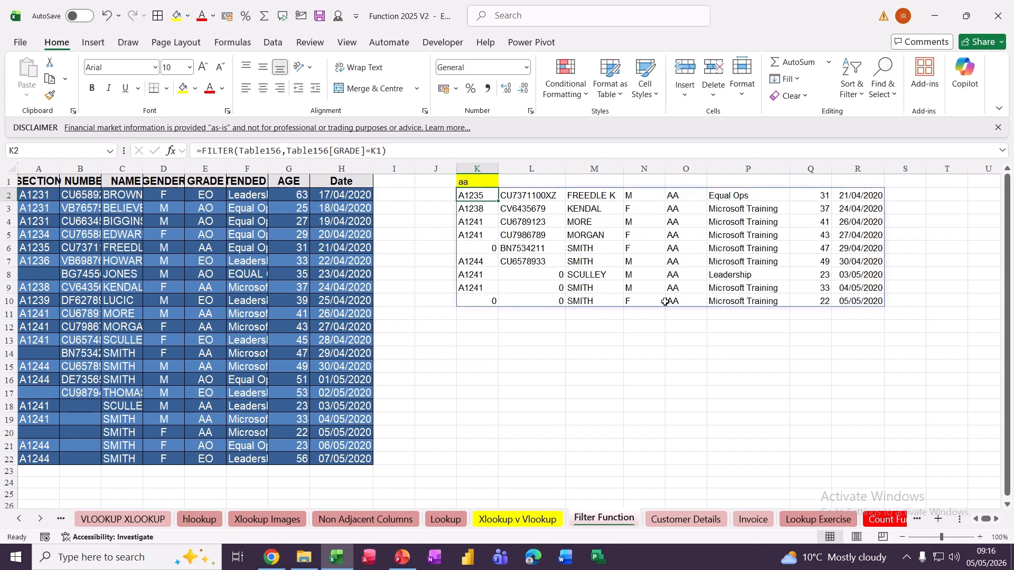
# Step: Change the grade criterion in cell K1 to eo
pyautogui.click(462, 182)
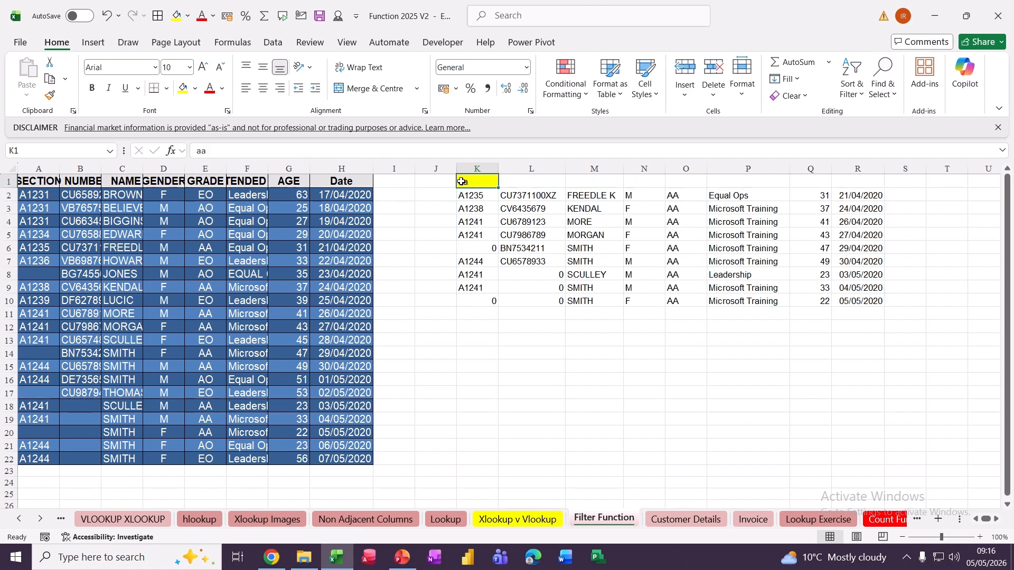
pyautogui.write('eo')
pyautogui.press('Return')
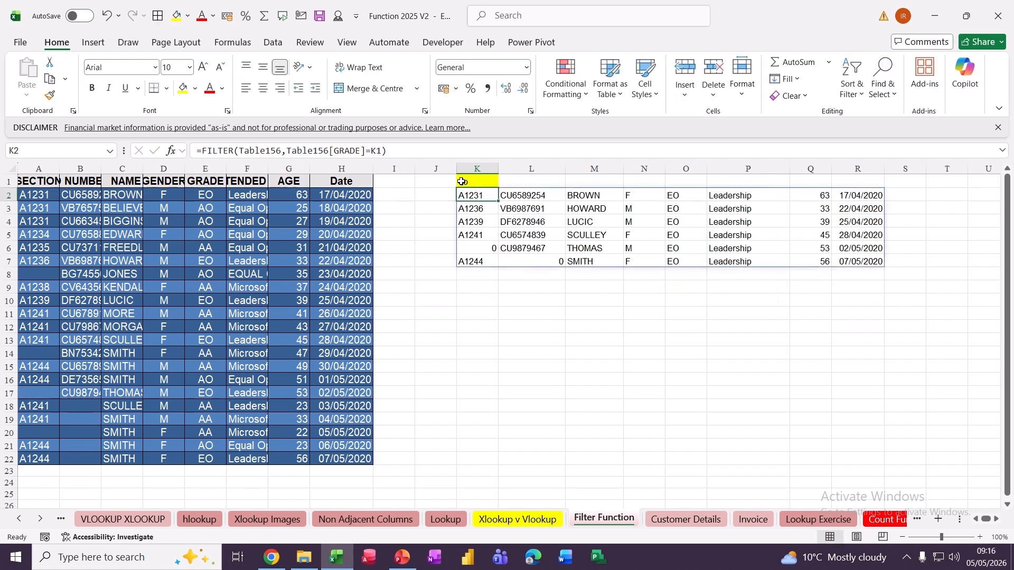
# Step: Fill cell K14 with the standard orange colour
pyautogui.click(470, 352)
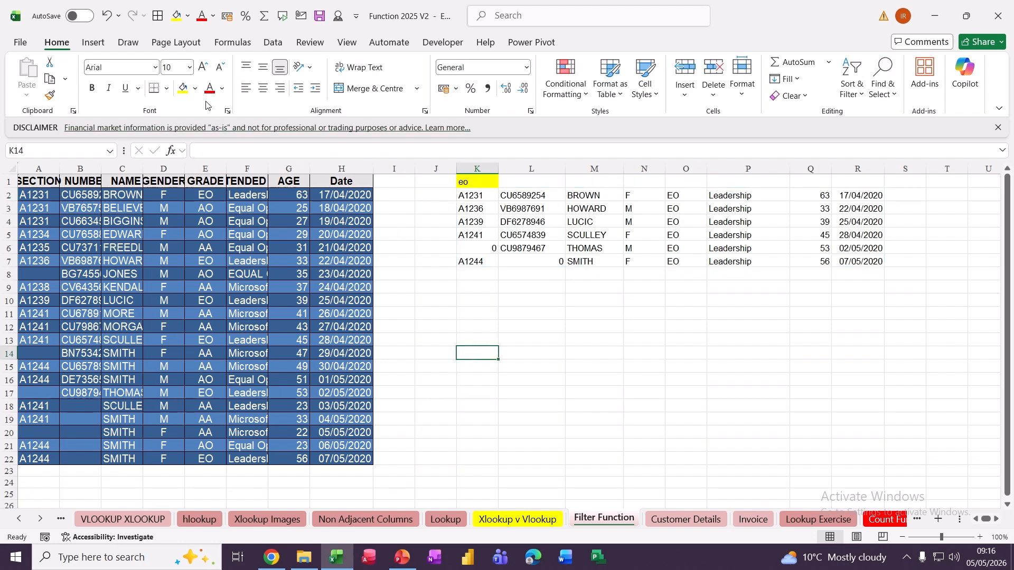
pyautogui.click(195, 89)
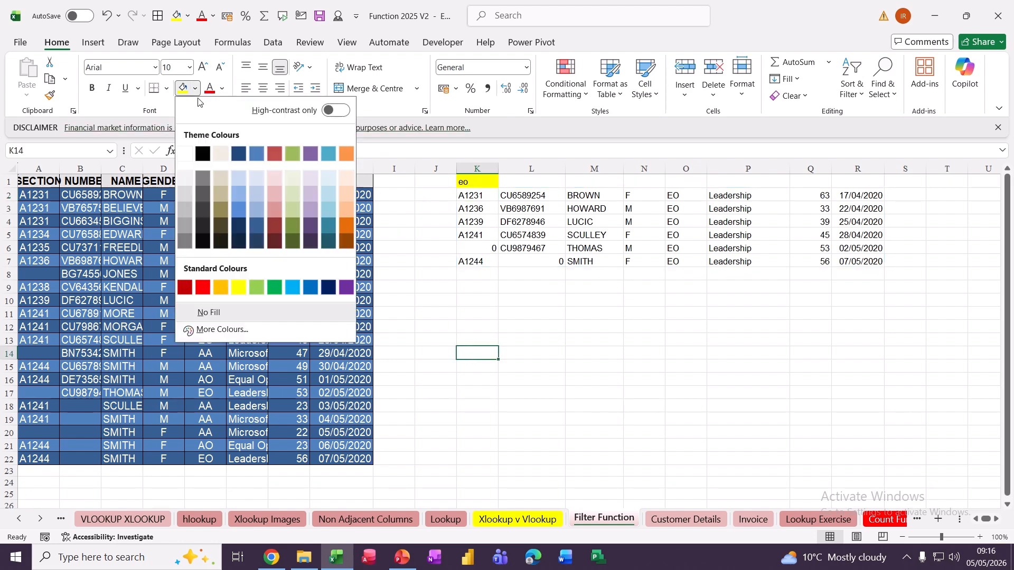
pyautogui.click(222, 288)
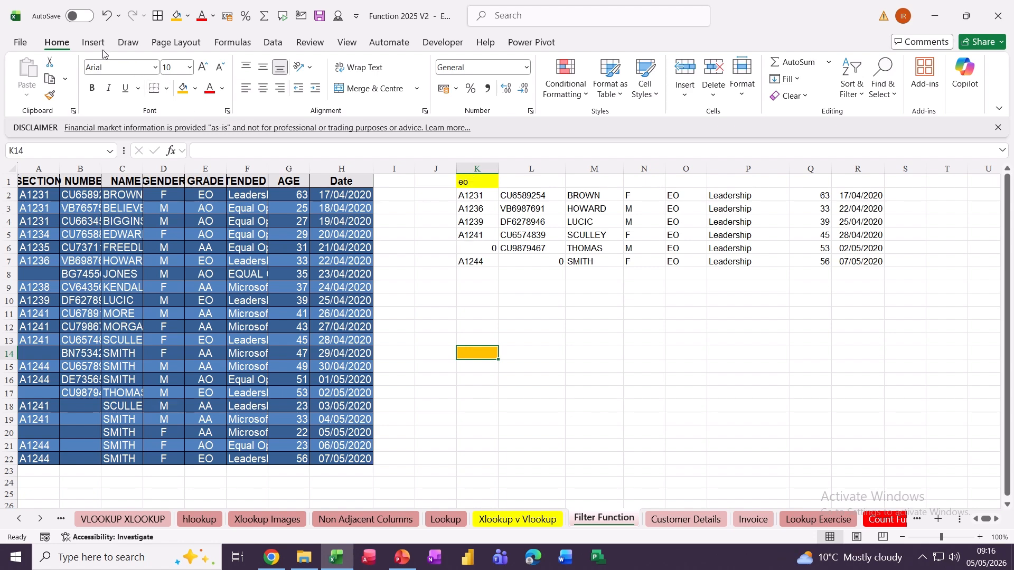
# Step: Add list data validation to cell K14 with the source AA,AO,EO
pyautogui.click(272, 44)
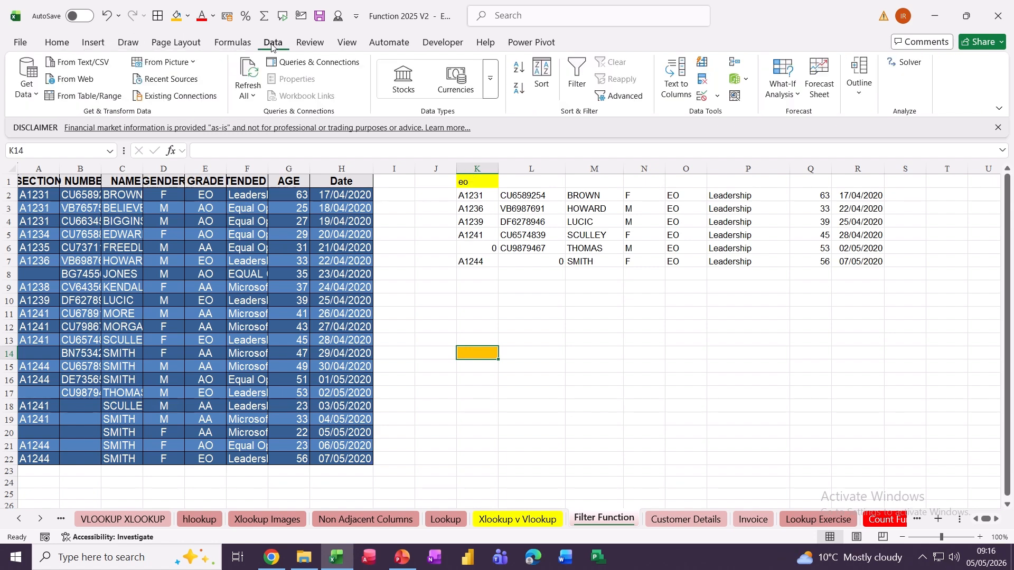
pyautogui.click(701, 97)
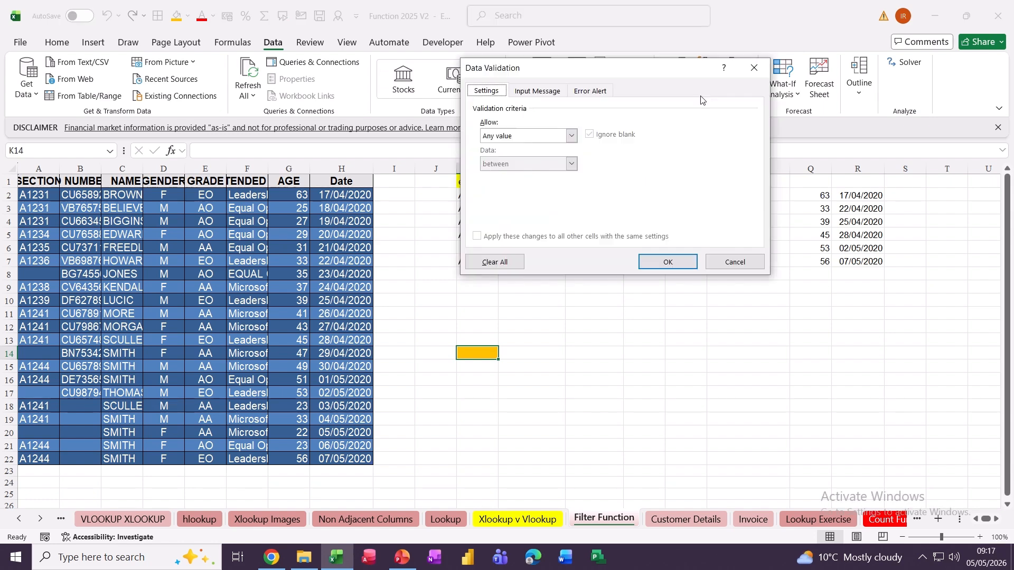
pyautogui.click(570, 137)
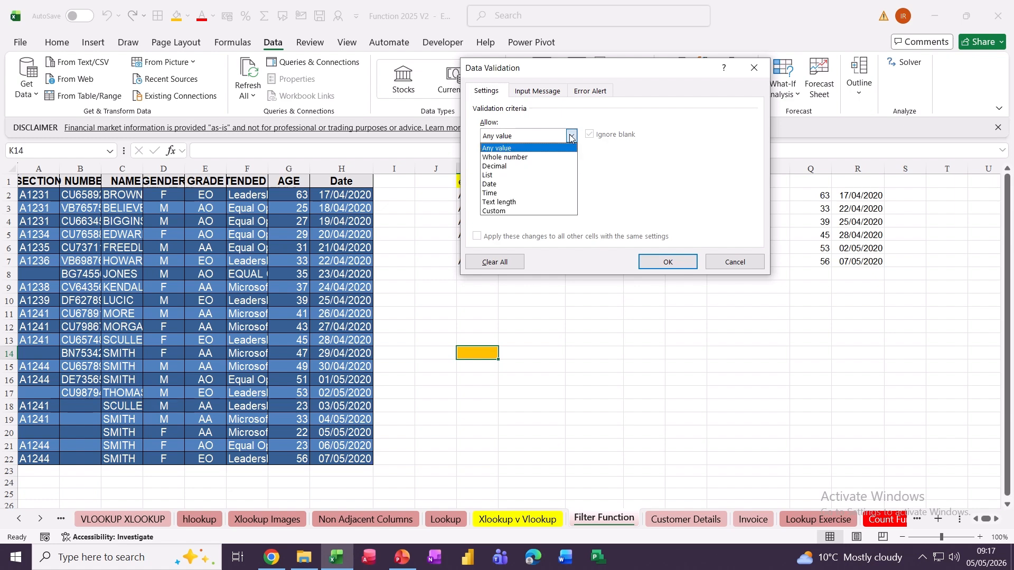
pyautogui.click(505, 177)
pyautogui.click(490, 189)
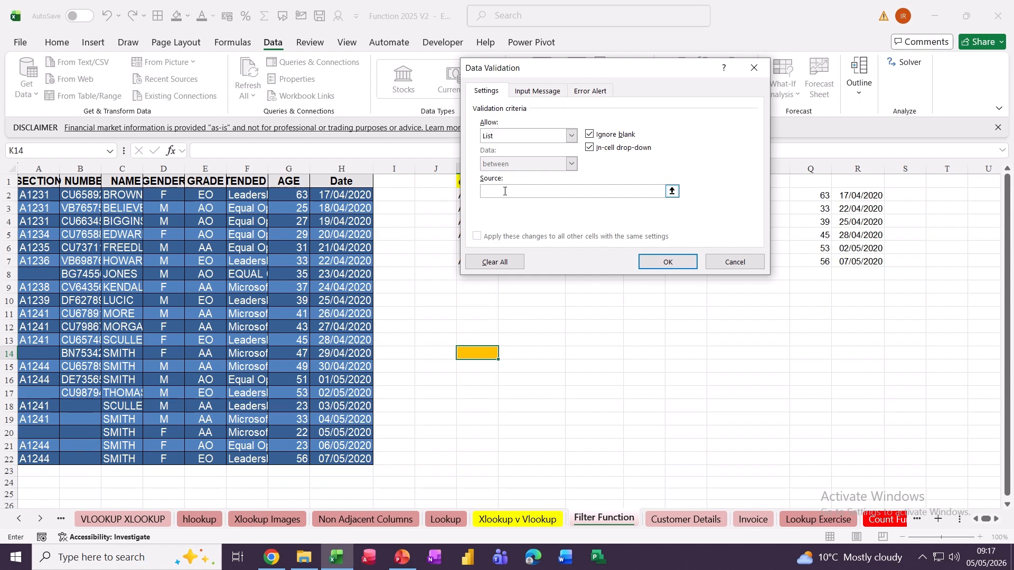
pyautogui.write('AA,AO,EO')
pyautogui.click(649, 260)
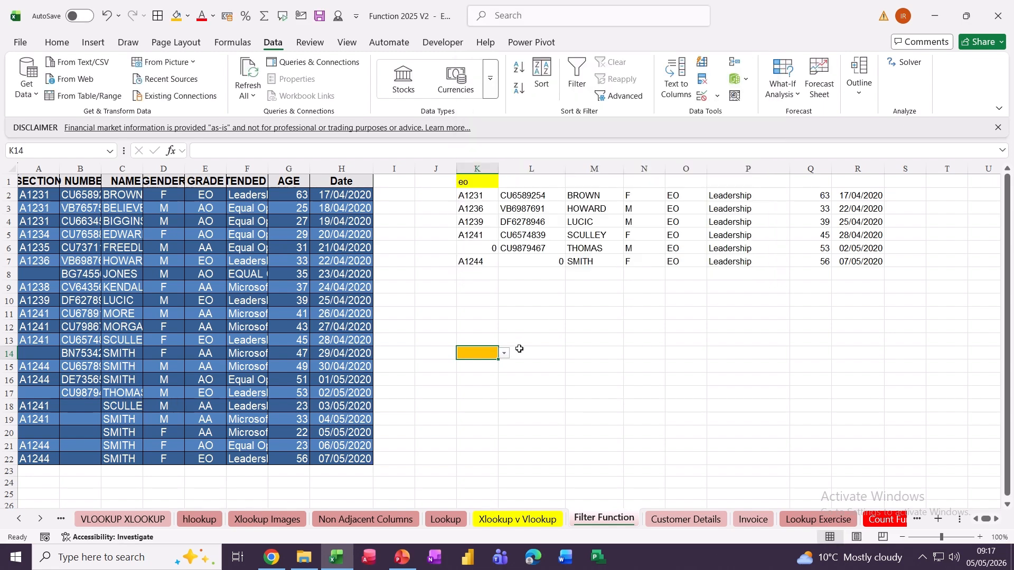
# Step: Choose AA from the drop-down list of cell K14
pyautogui.click(504, 353)
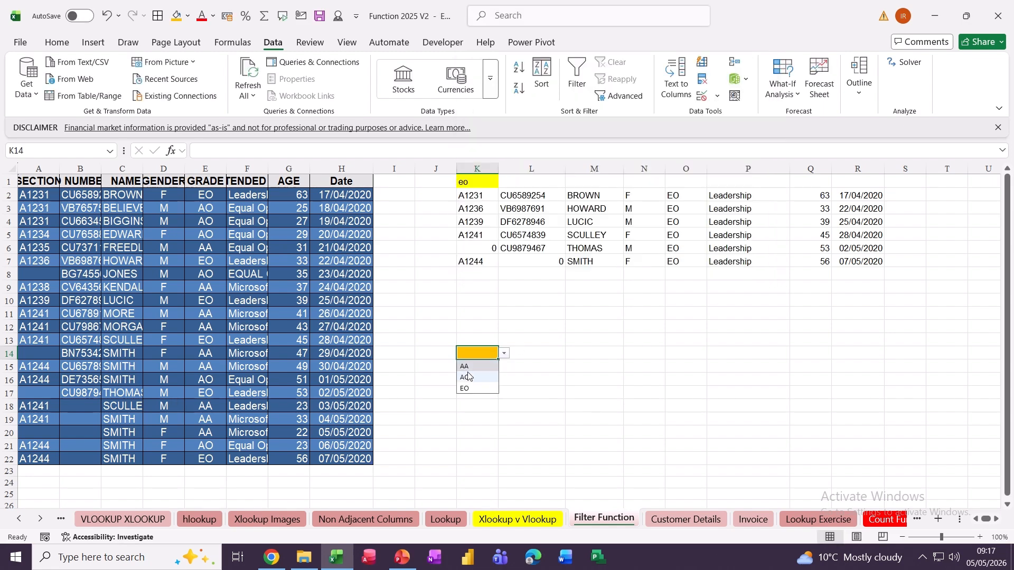
pyautogui.click(448, 375)
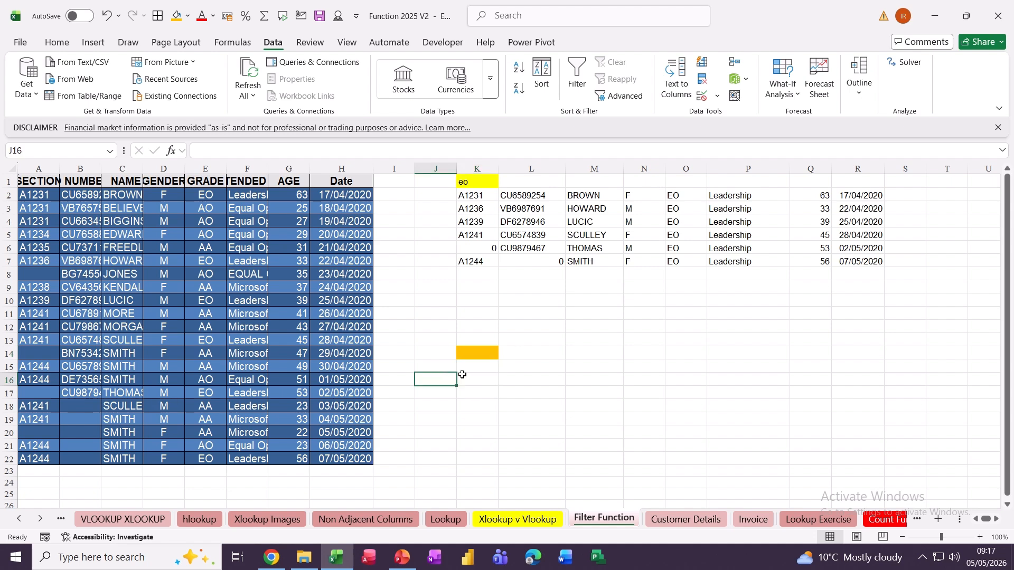
pyautogui.click(492, 355)
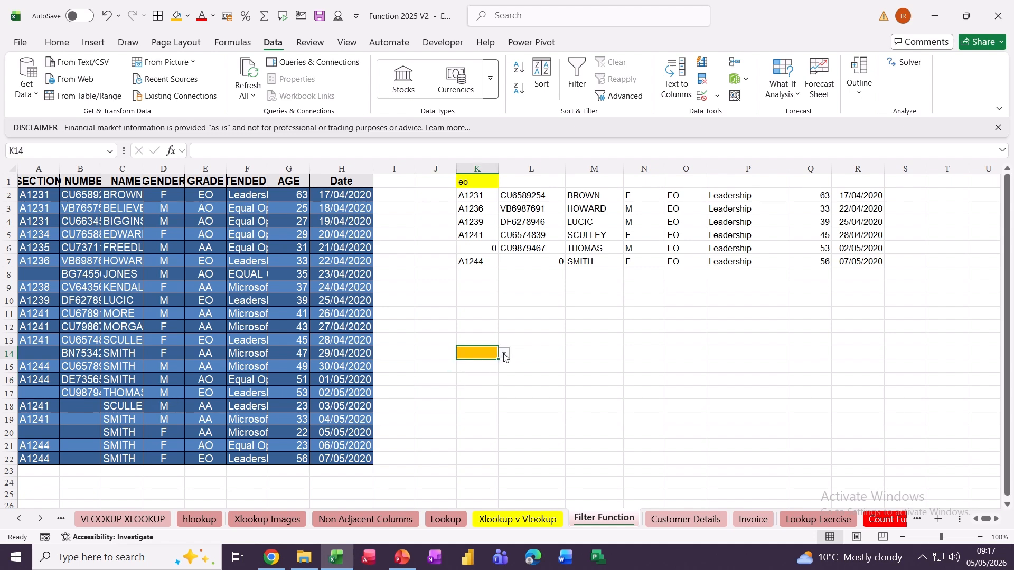
pyautogui.click(504, 354)
pyautogui.click(472, 365)
# Step: Copy the table's header row A1:H1 beside the orange cell, into L14:S14
pyautogui.click(524, 357)
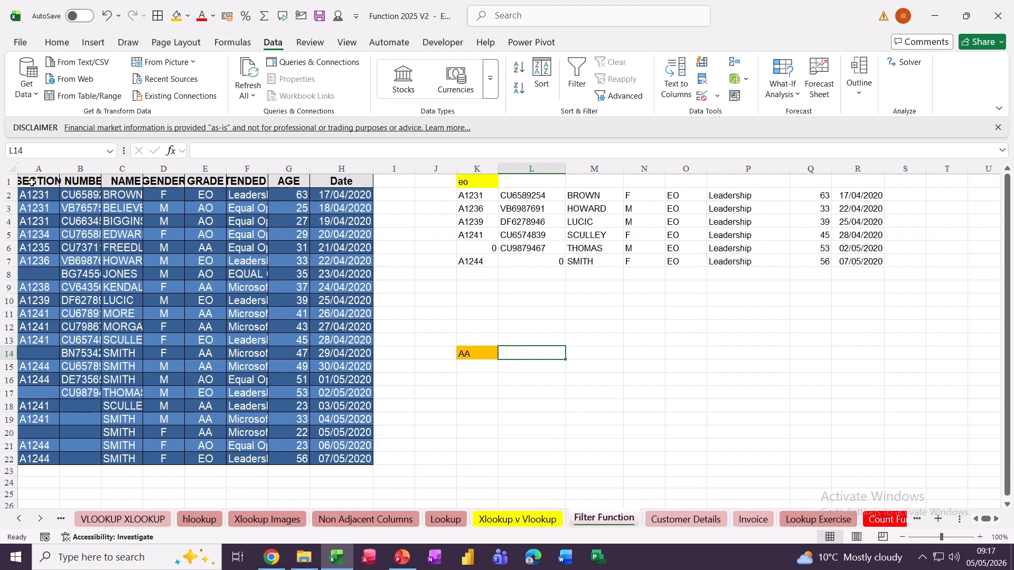
pyautogui.moveTo(32, 182); pyautogui.dragTo(898, 357)
pyautogui.press('ctrl')
pyautogui.press('ctrl')
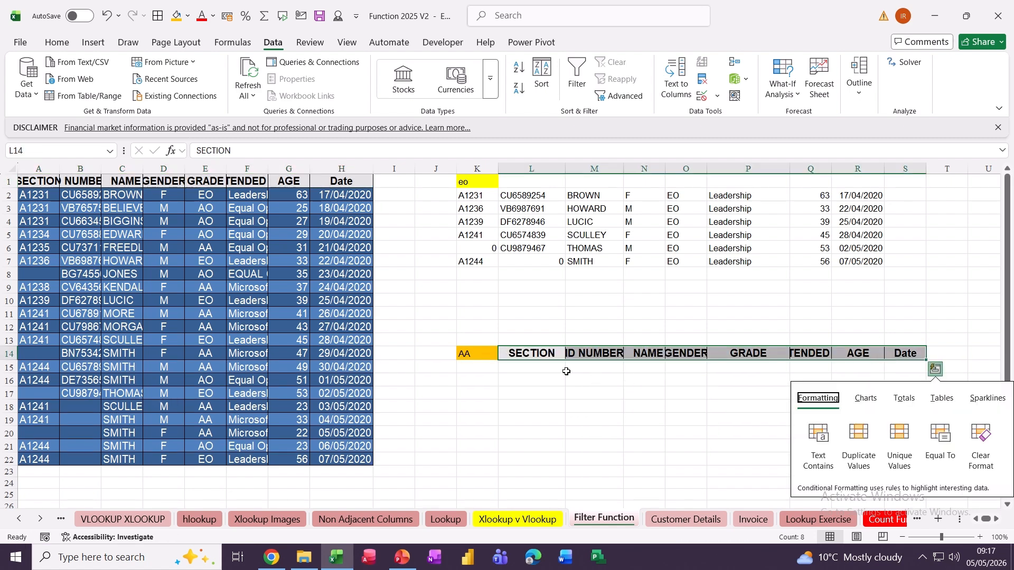
# Step: Start a FILTER formula in L15 with all data rows of the source table (Table156) as its array
pyautogui.click(523, 367)
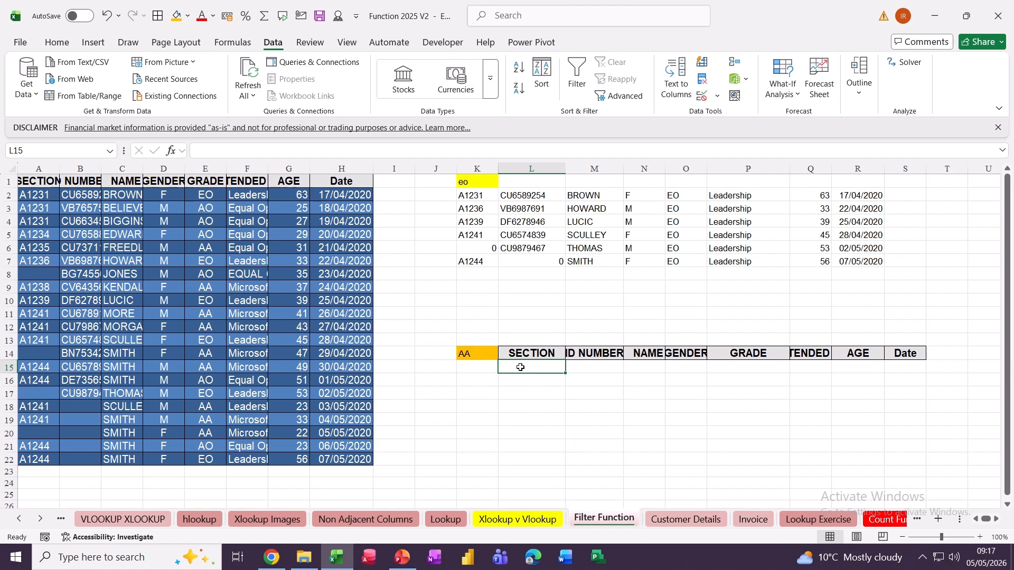
pyautogui.write('=')
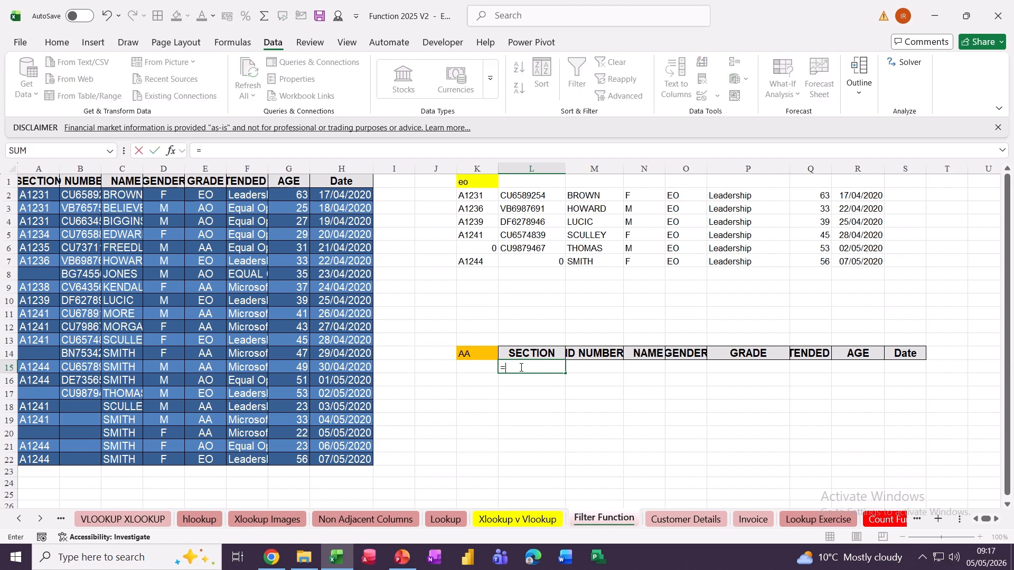
pyautogui.write('FI')
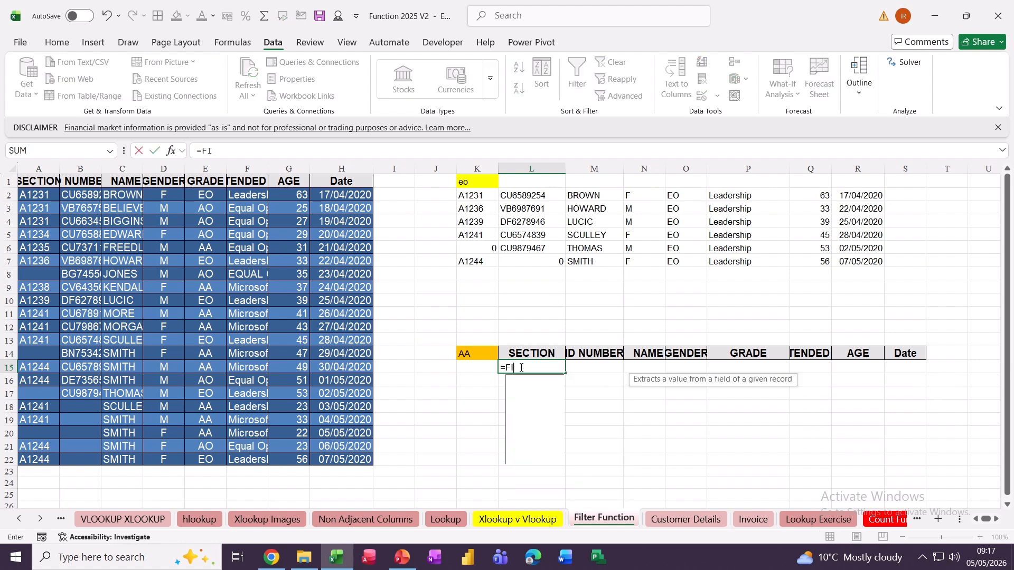
pyautogui.write('LTER(')
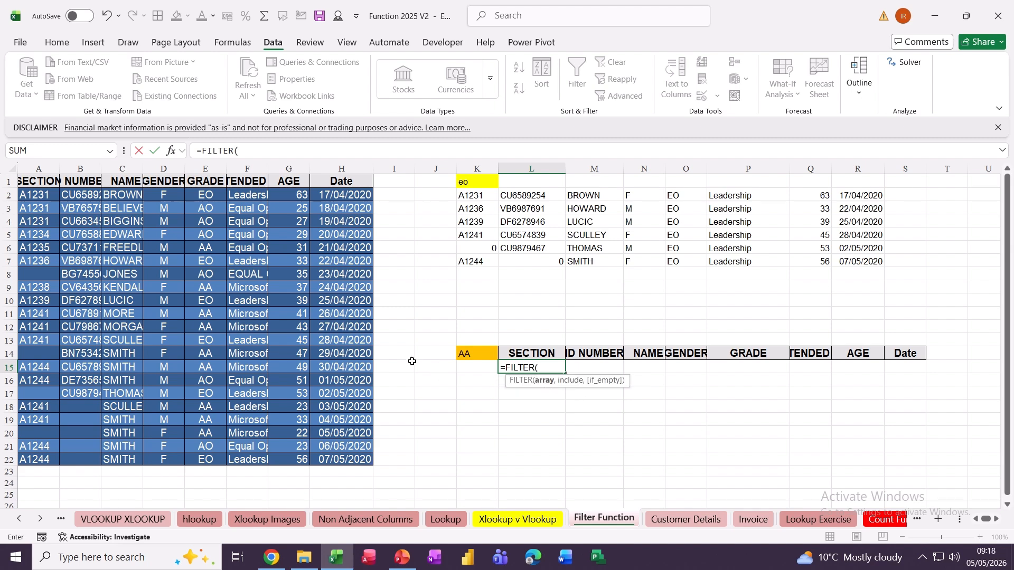
pyautogui.click(26, 195)
pyautogui.hotkey('ctrl', 'shift', 'Right')
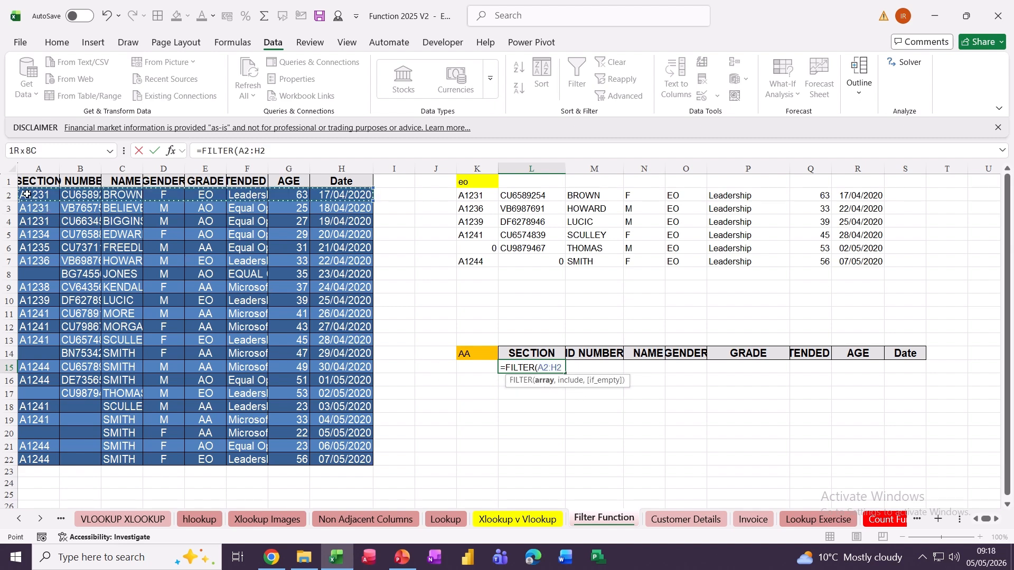
pyautogui.hotkey('shift', 'Down')
pyautogui.hotkey('shift', 'Down')
pyautogui.hotkey('shift', 'Down')
pyautogui.hotkey('shift', 'Down')
pyautogui.hotkey('shift', 'Down')
pyautogui.hotkey('shift', 'Down')
pyautogui.hotkey('shift', 'Down')
pyautogui.hotkey('shift', 'Down')
pyautogui.hotkey('shift', 'Down')
pyautogui.hotkey('shift', 'Down')
pyautogui.hotkey('shift', 'Down')
pyautogui.hotkey('shift', 'Down')
pyautogui.hotkey('shift', 'Down')
pyautogui.hotkey('shift', 'Down')
pyautogui.hotkey('shift', 'Down')
pyautogui.hotkey('shift', 'Down')
pyautogui.hotkey('shift', 'Down')
pyautogui.hotkey('shift', 'Down')
pyautogui.hotkey('shift', 'Down')
pyautogui.hotkey('shift', 'Down')
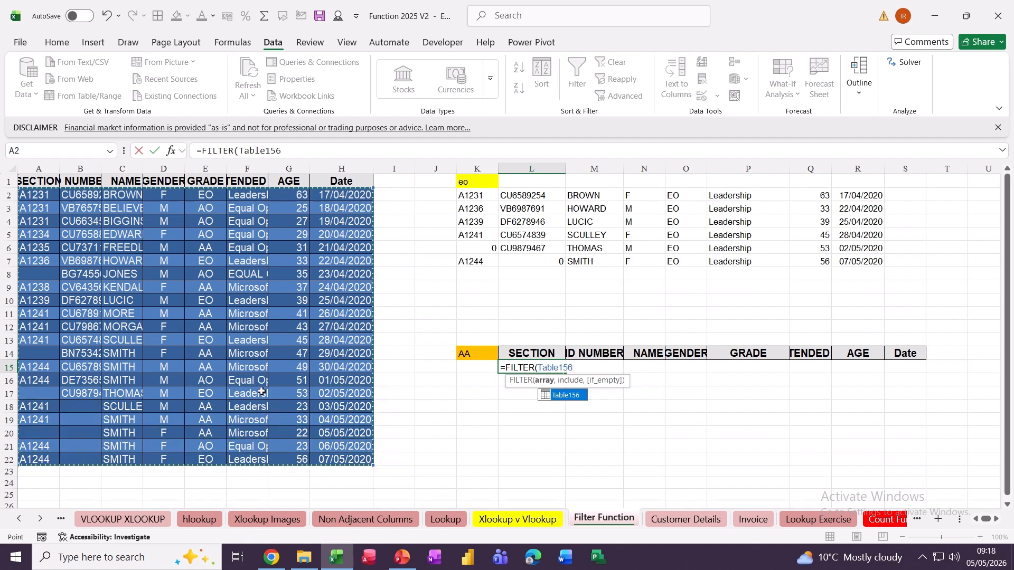
# Step: Complete the L15 FILTER formula with the include condition Table156[GRADE]=K14
pyautogui.write(',')
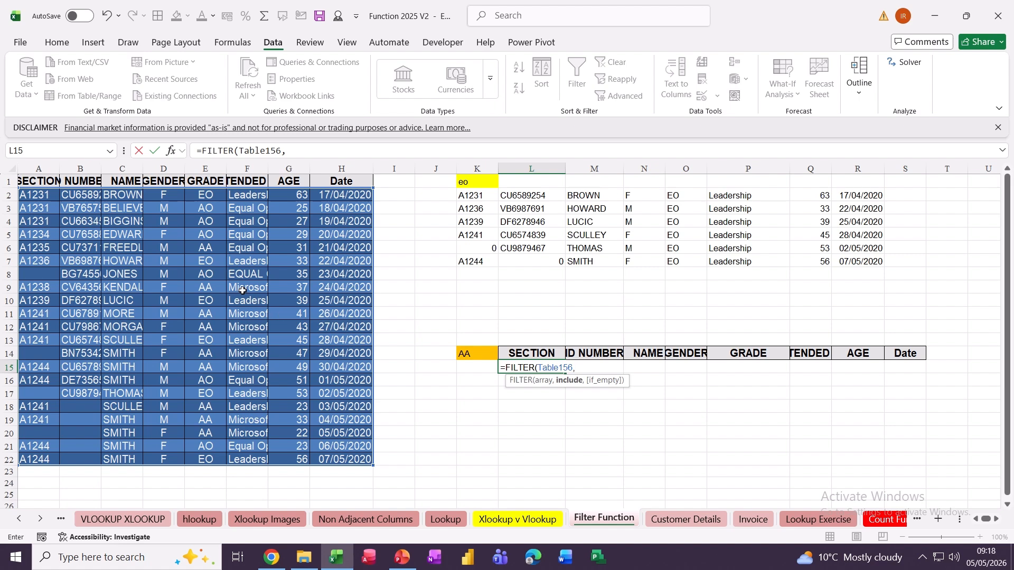
pyautogui.moveTo(199, 193); pyautogui.dragTo(221, 459)
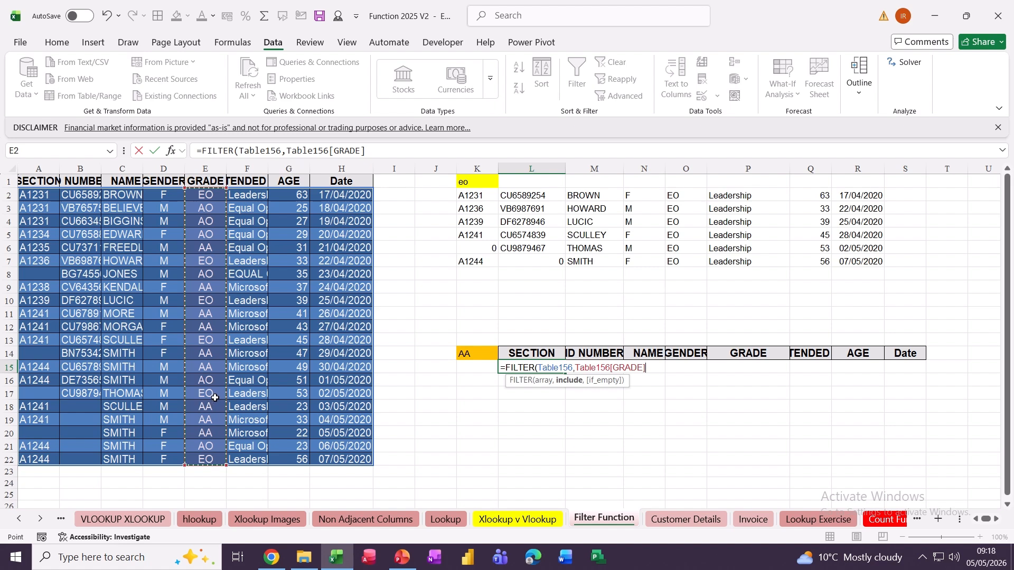
pyautogui.write('=')
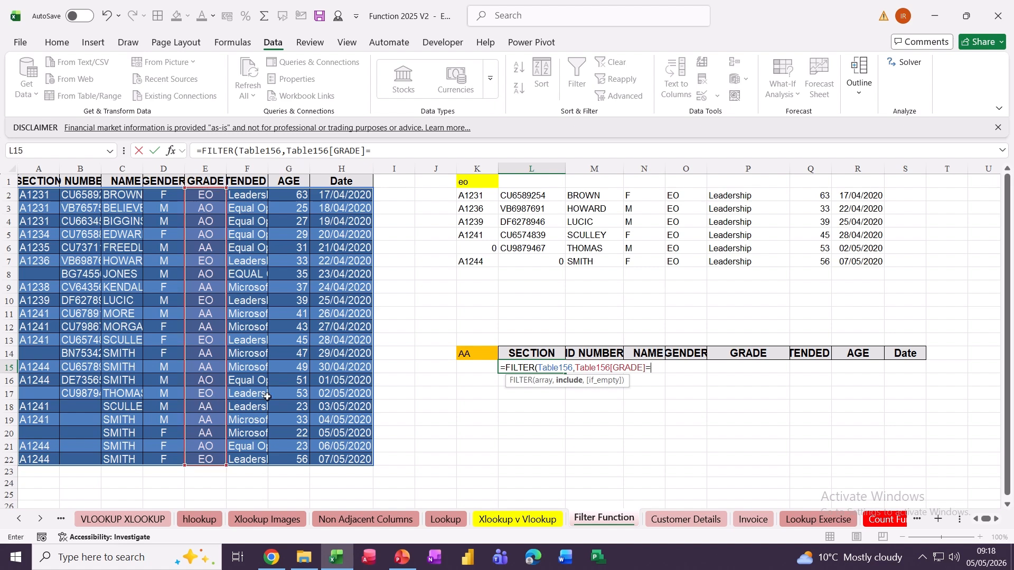
pyautogui.click(465, 355)
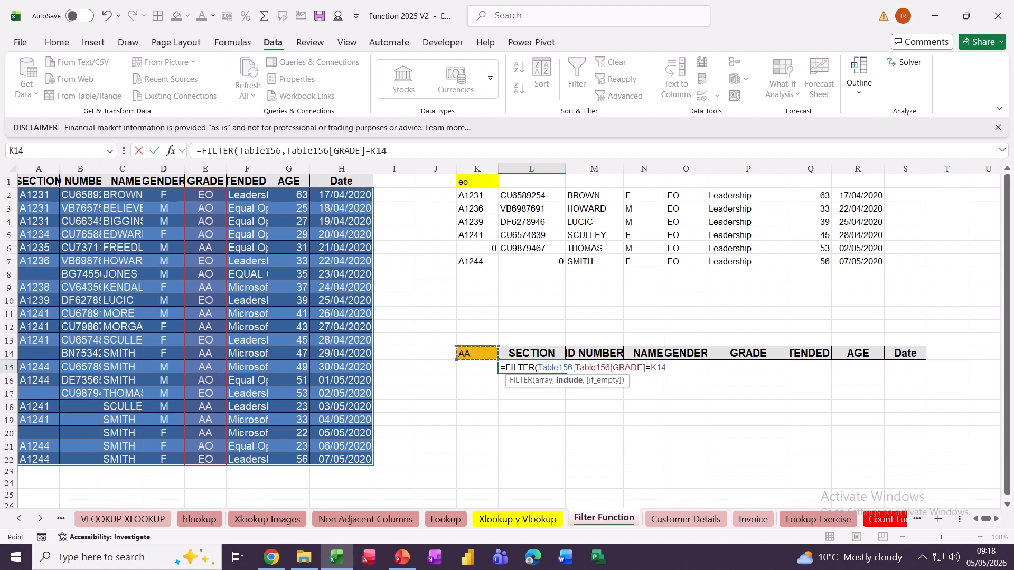
pyautogui.click(154, 152)
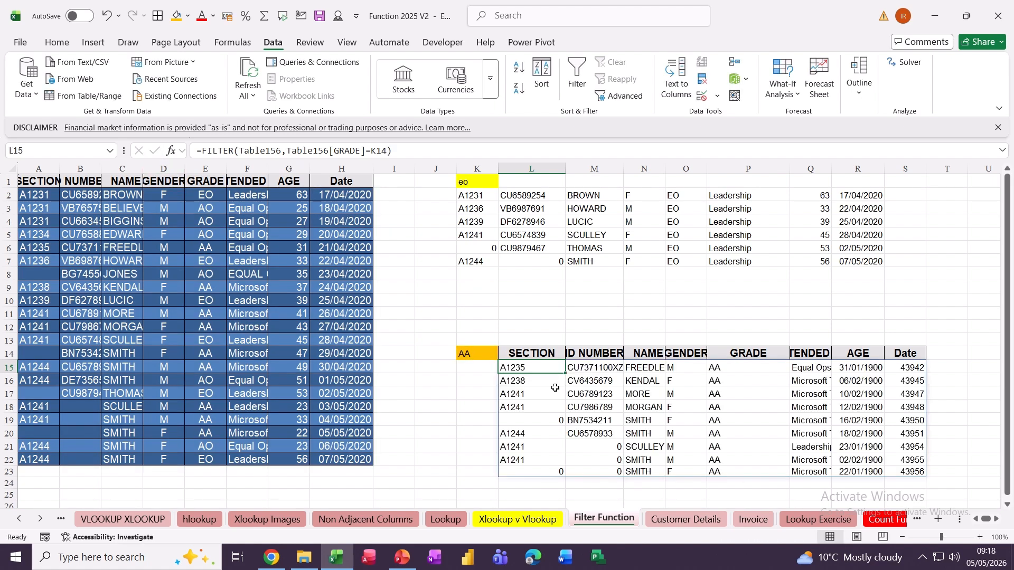
# Step: Switch the grade in the K14 drop-down to AO
pyautogui.click(474, 357)
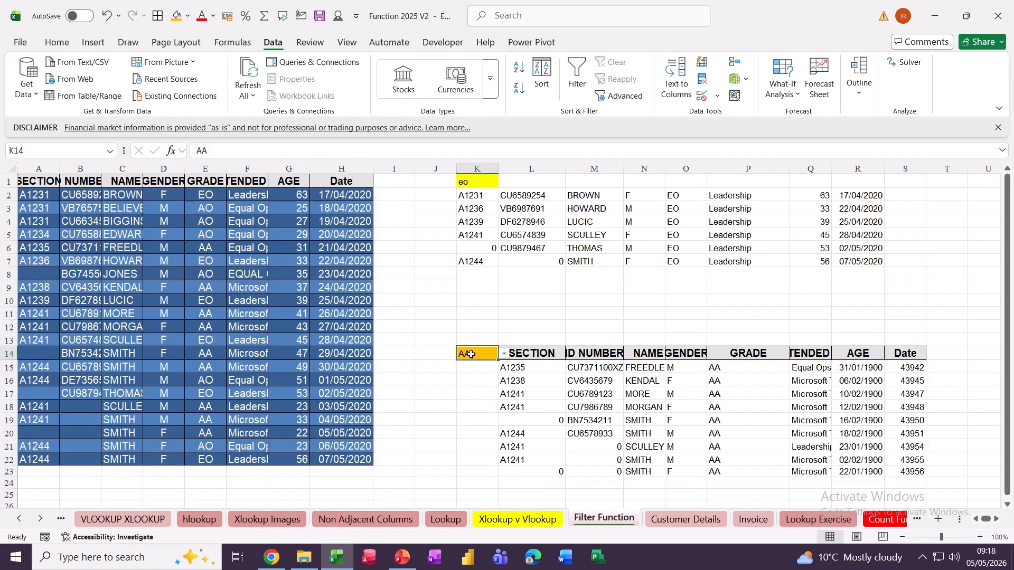
pyautogui.click(504, 355)
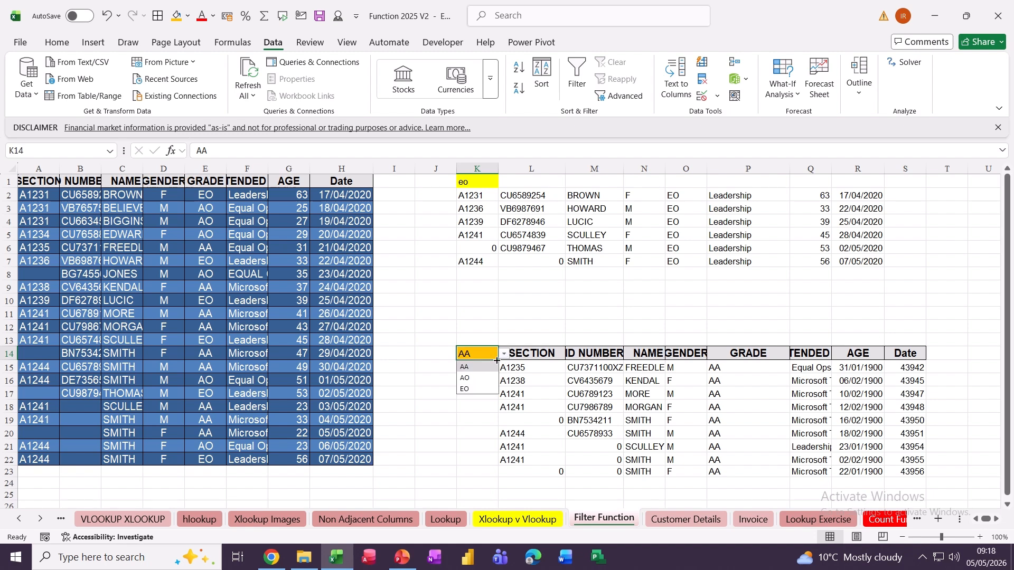
pyautogui.click(465, 379)
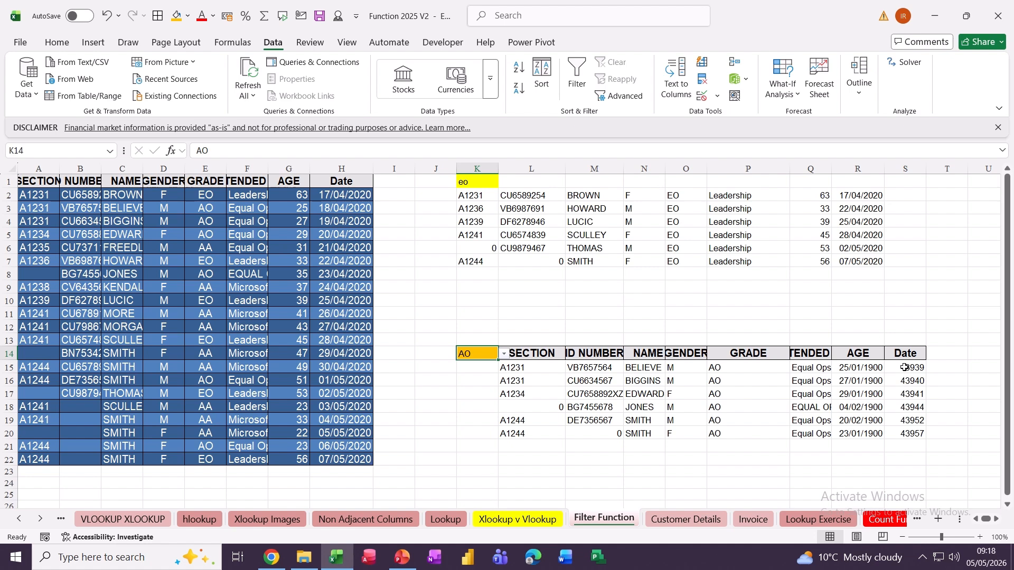
# Step: Format column S, which holds the filtered dates, as Short Date
pyautogui.click(905, 168)
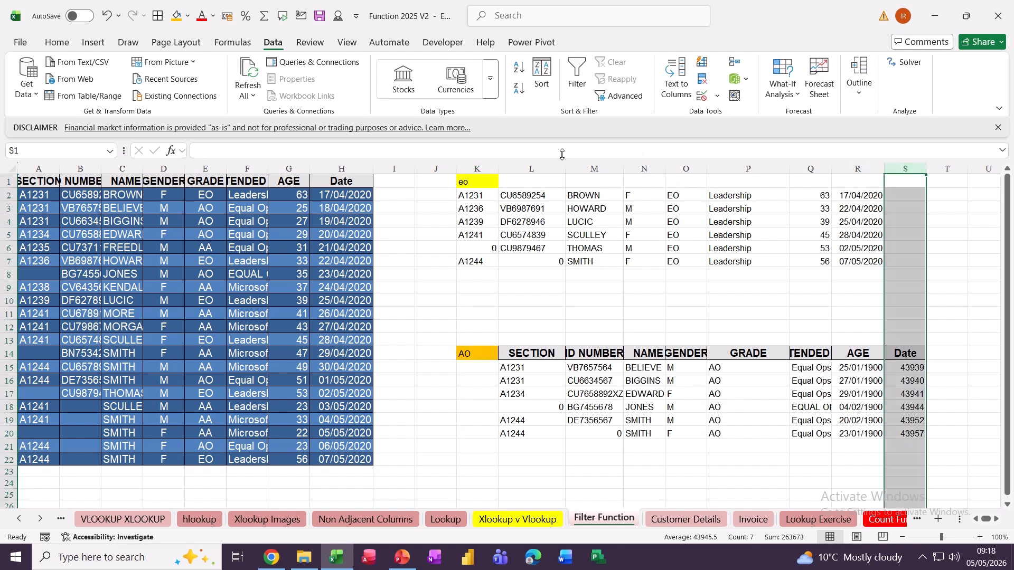
pyautogui.click(55, 42)
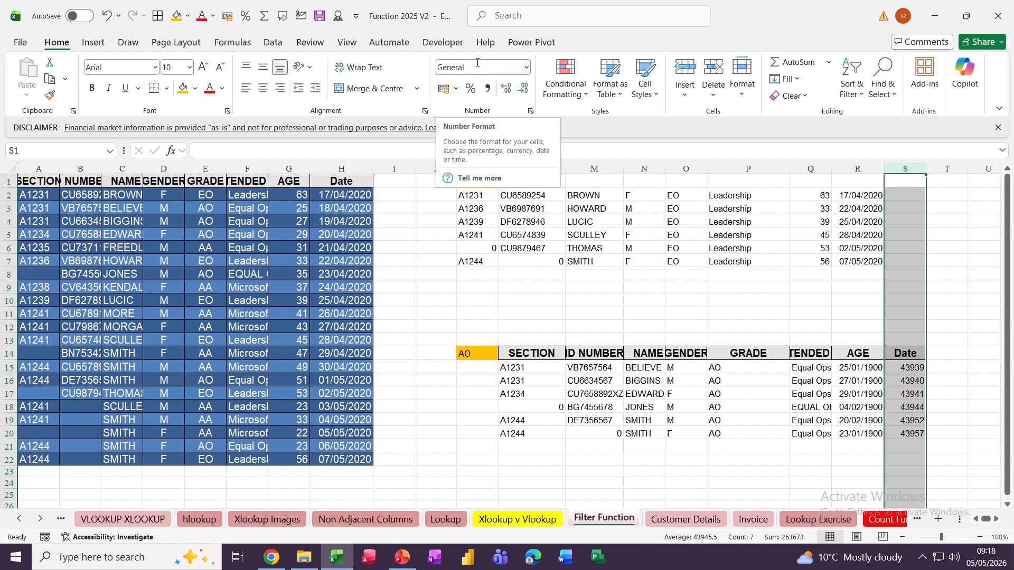
pyautogui.click(526, 67)
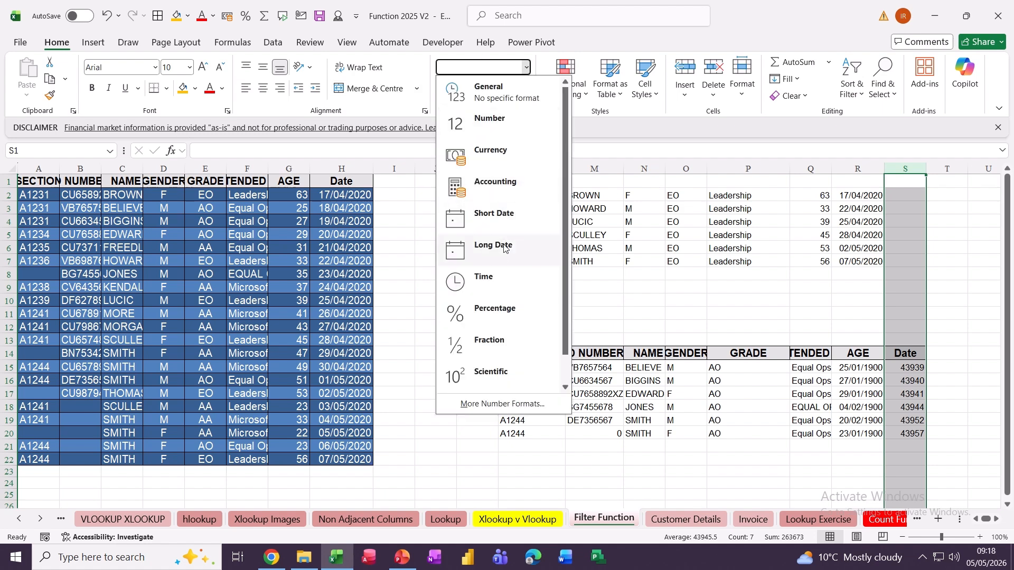
pyautogui.click(491, 223)
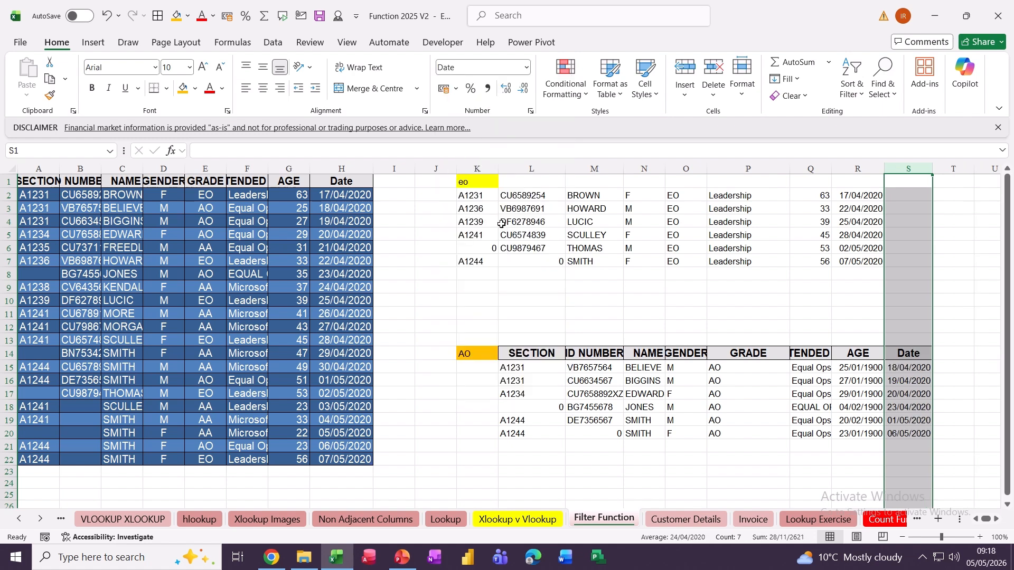
pyautogui.click(899, 417)
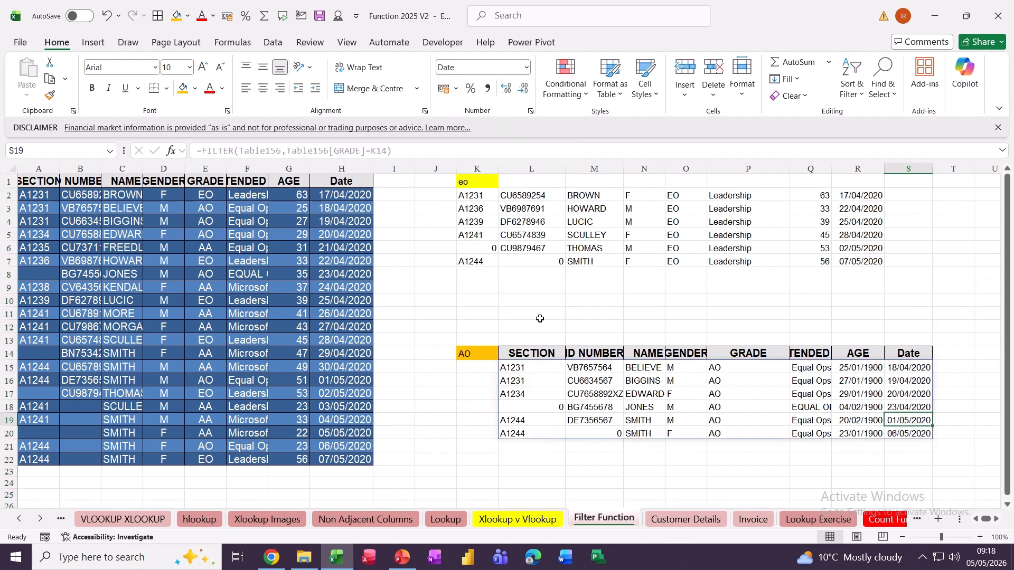
# Step: Switch the grade in the K14 drop-down to EO
pyautogui.click(469, 353)
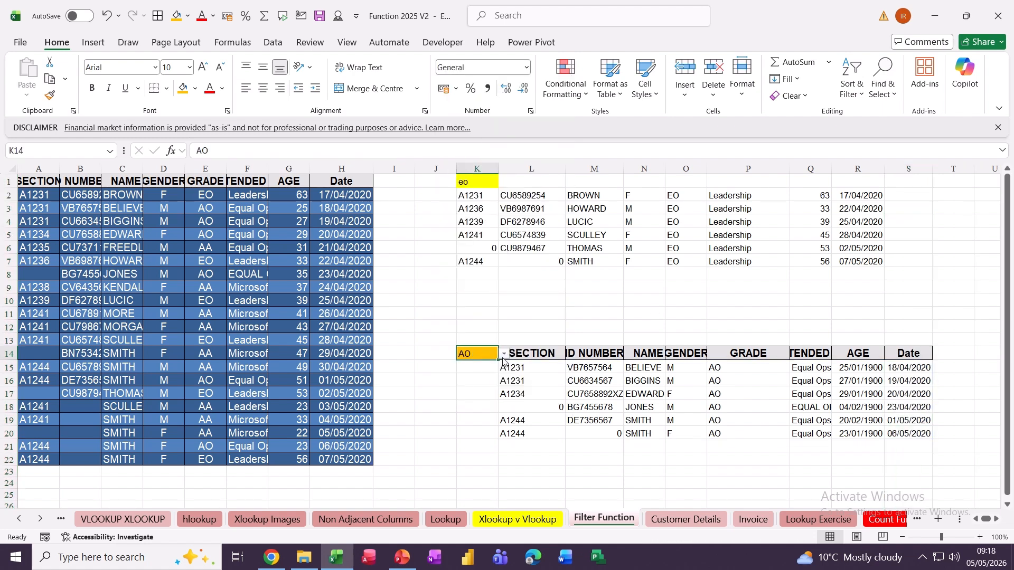
pyautogui.click(504, 354)
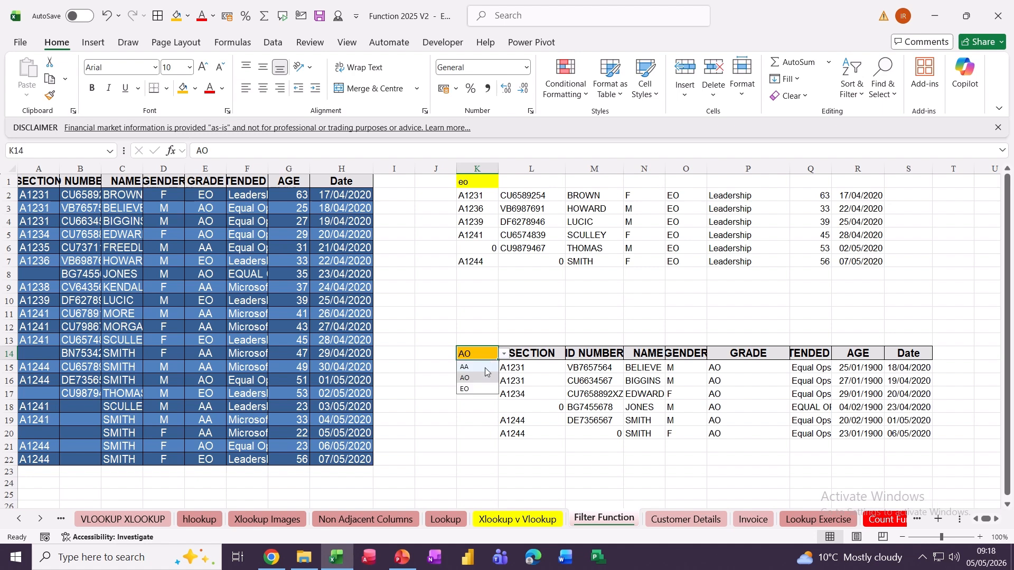
pyautogui.click(462, 392)
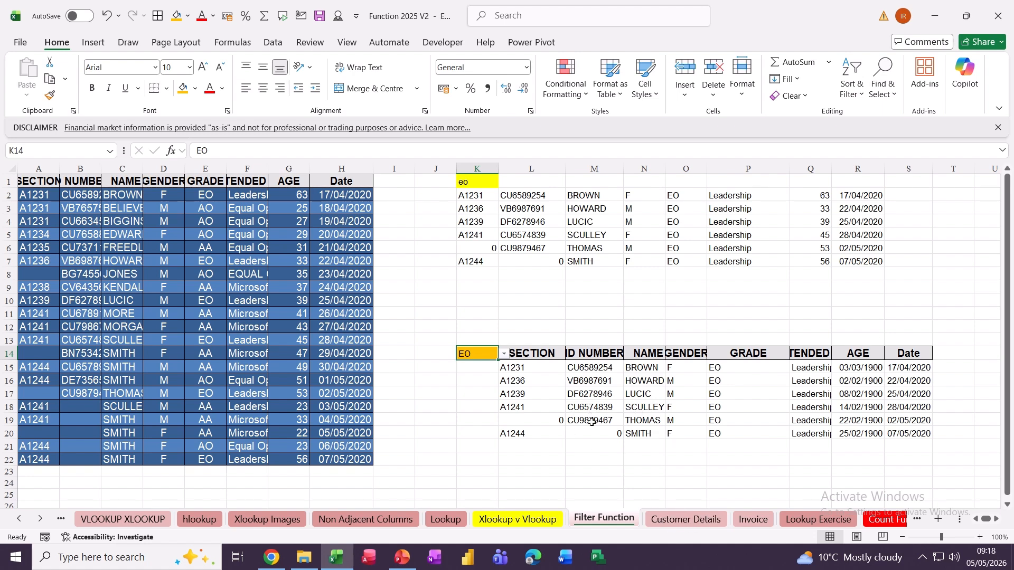
# Step: Look at the Customer Details sheet and clear the existing formulas in A6 and D3 of the Invoice sheet
pyautogui.click(686, 520)
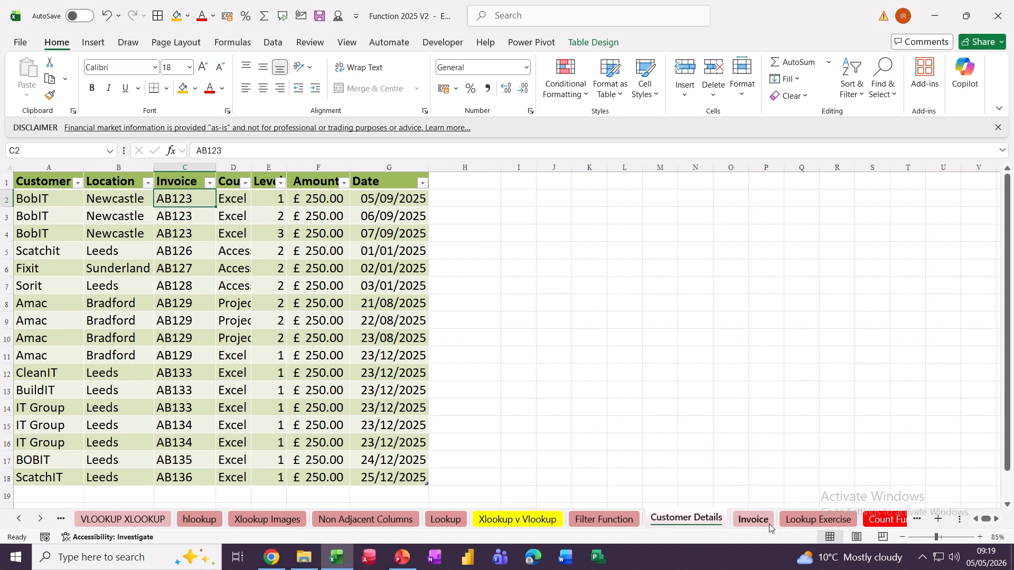
pyautogui.click(743, 520)
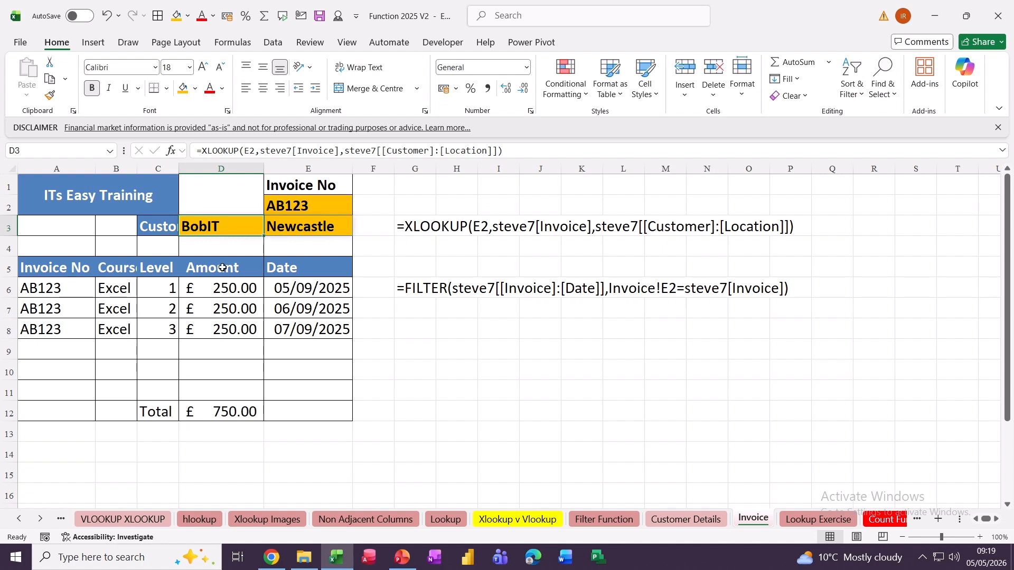
pyautogui.click(56, 290)
pyautogui.press('Delete')
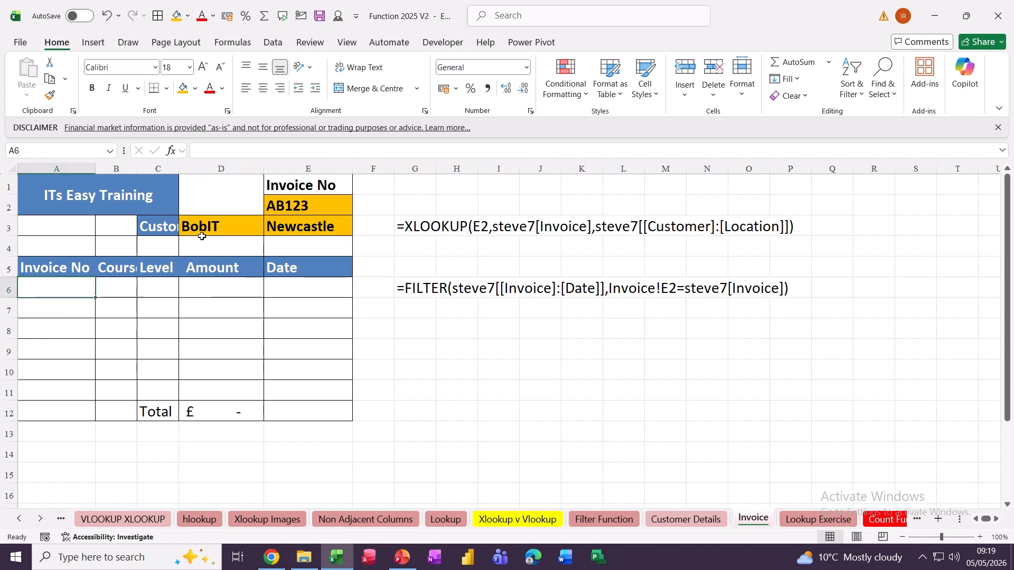
pyautogui.click(201, 230)
pyautogui.press('Delete')
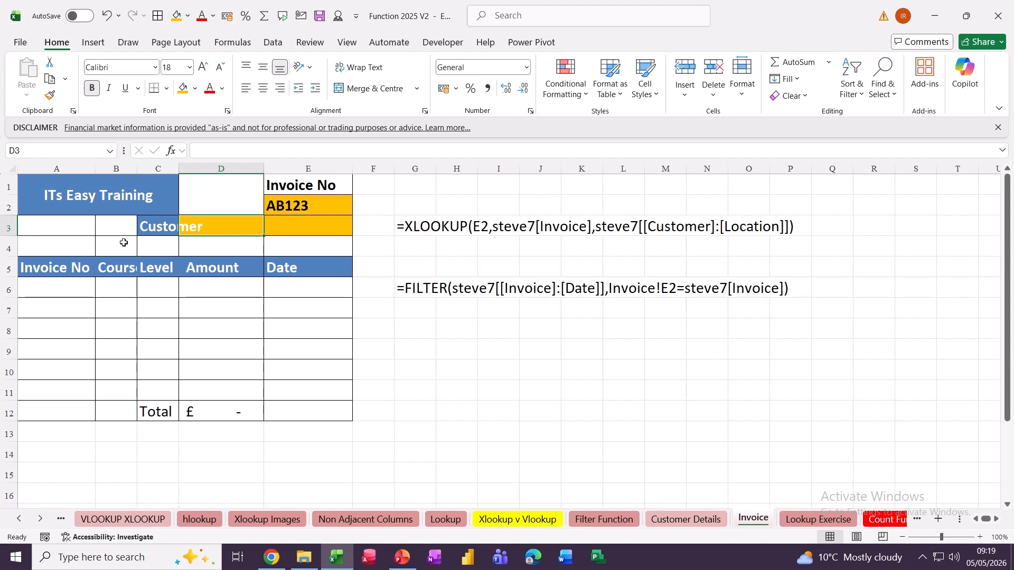
# Step: Start an XLOOKUP formula in D3 with the invoice number cell E2 as its lookup value
pyautogui.write('=')
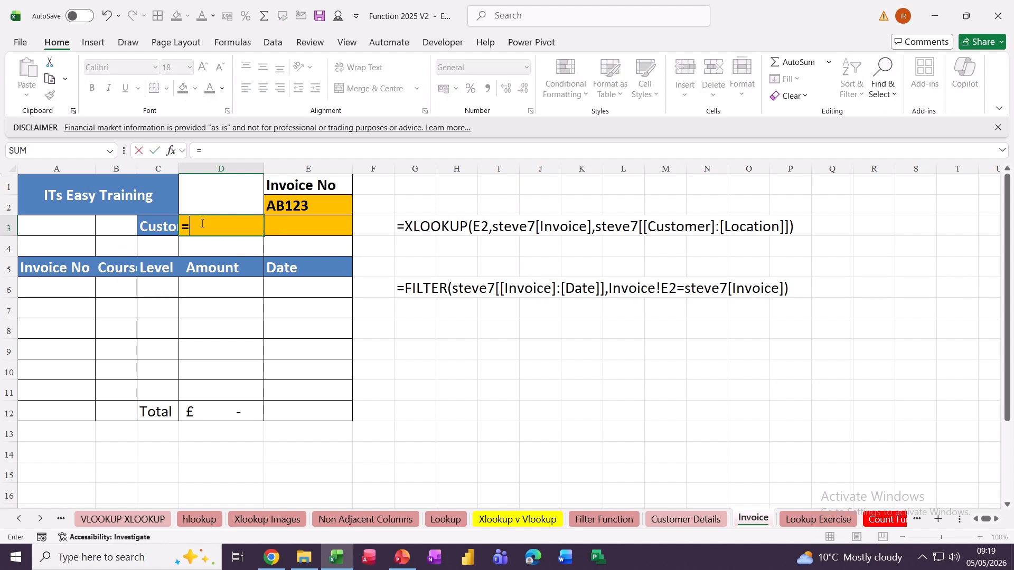
pyautogui.write('XL')
pyautogui.press('Tab')
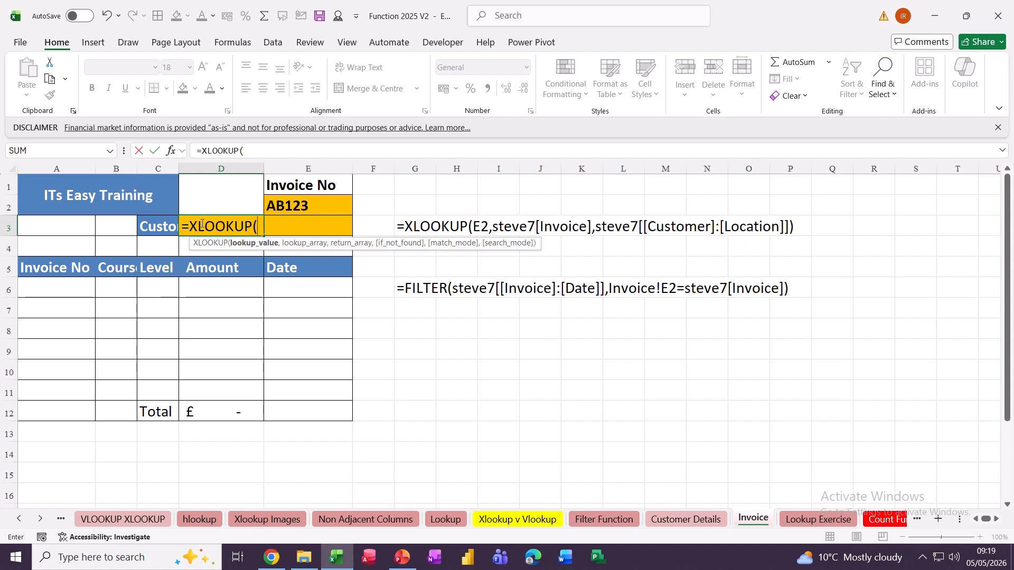
pyautogui.click(295, 203)
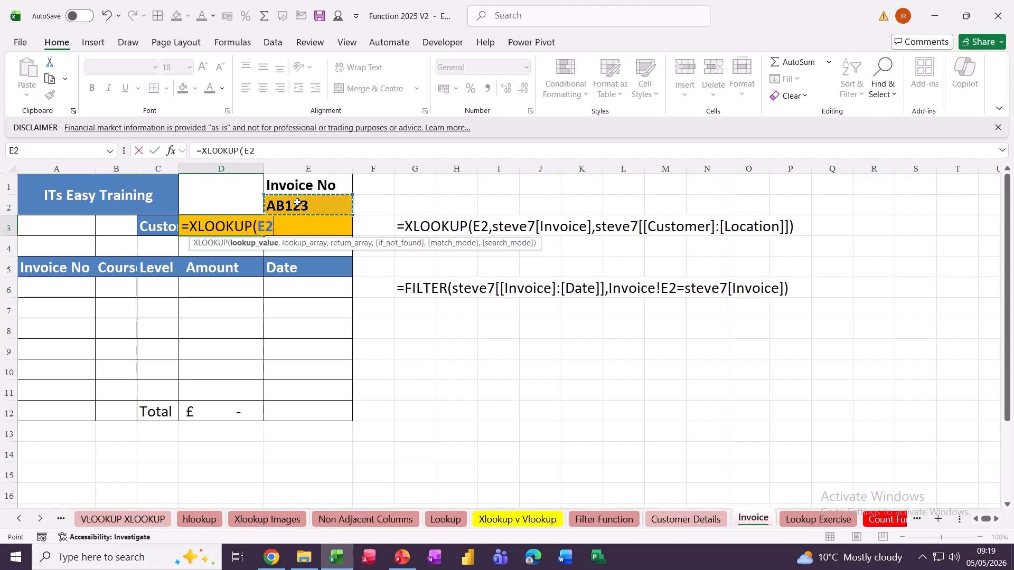
pyautogui.write(',')
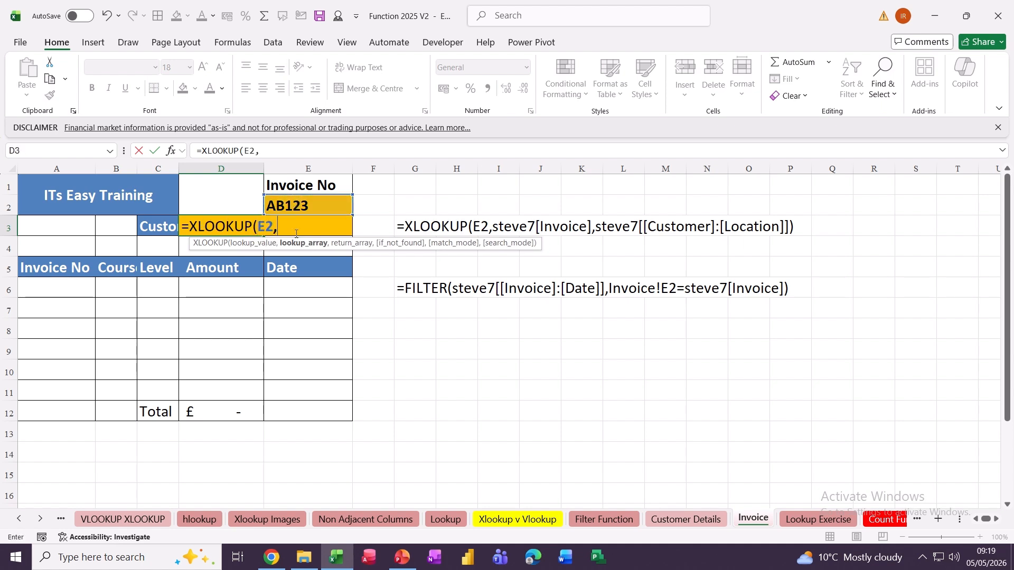
# Step: Complete the D3 XLOOKUP with steve7[Invoice] as the lookup array and steve7[[Customer]:[Location]] as the return array
pyautogui.click(664, 520)
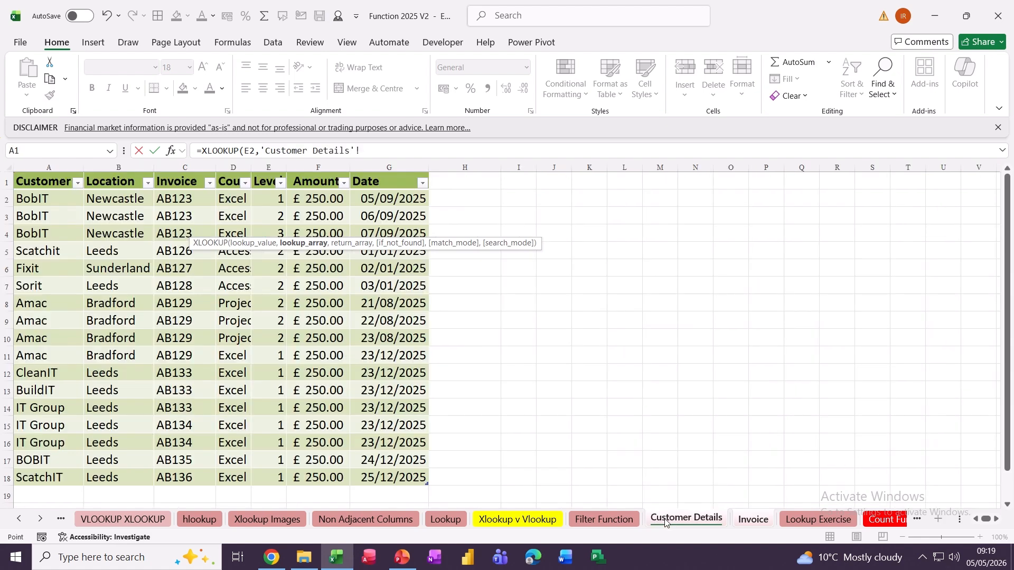
pyautogui.click(171, 198)
pyautogui.moveTo(171, 198); pyautogui.dragTo(174, 477)
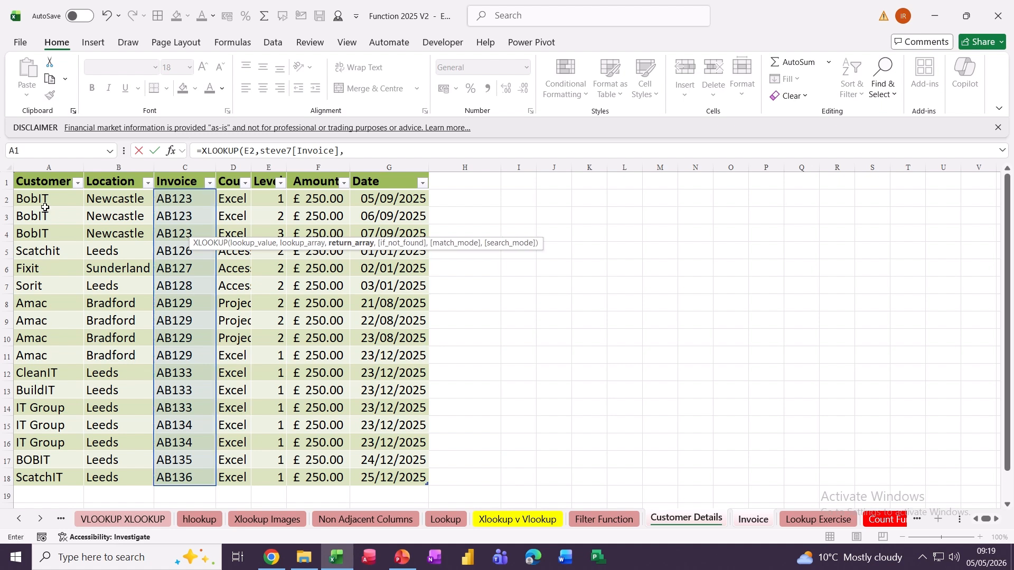
pyautogui.moveTo(28, 200); pyautogui.dragTo(115, 469)
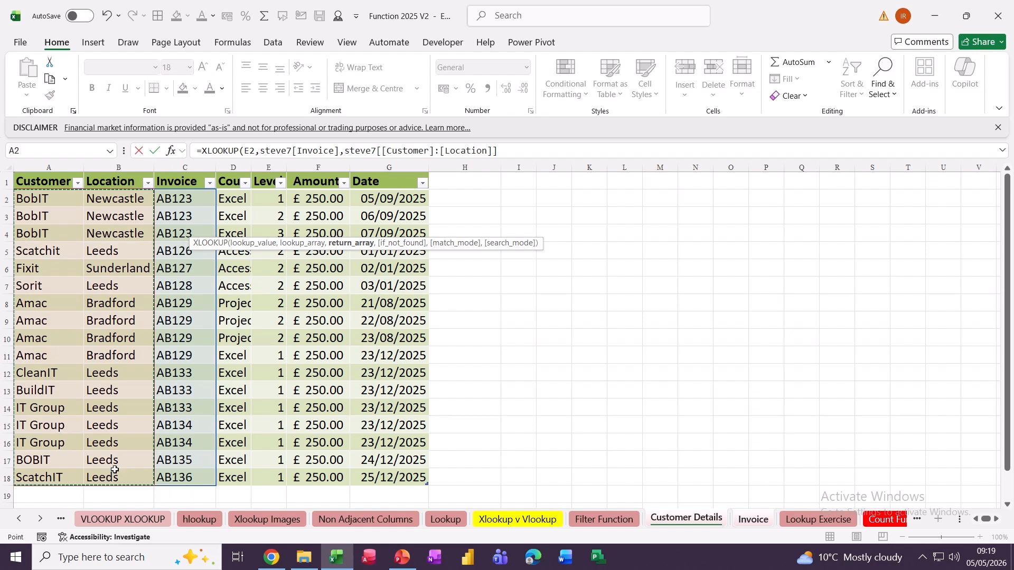
pyautogui.click(156, 151)
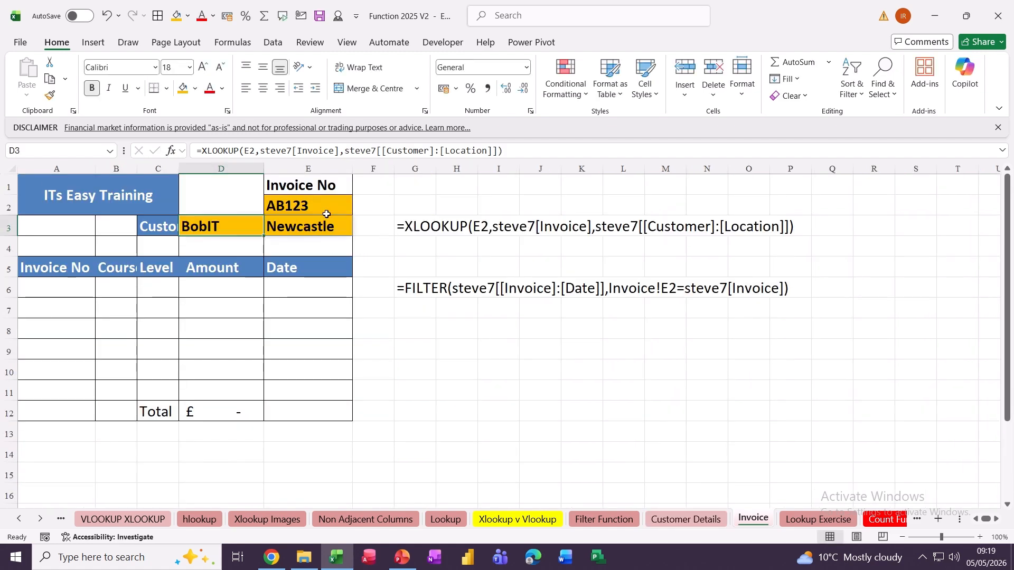
# Step: Start a FILTER formula in A6 with the Invoice to Date columns of the Customer Details table, steve7[[Invoice]:[Date]], as its array
pyautogui.click(56, 288)
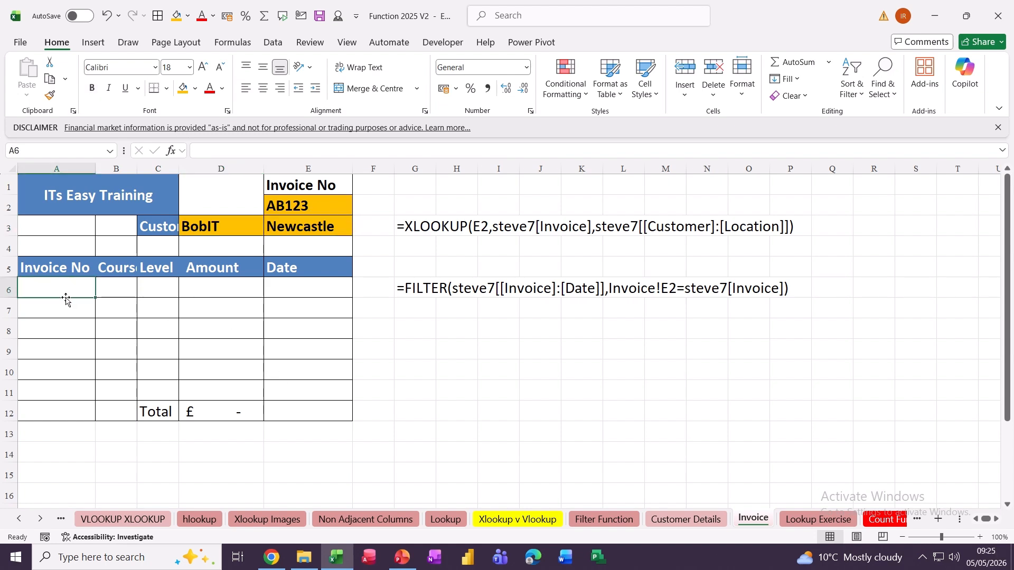
pyautogui.write('=')
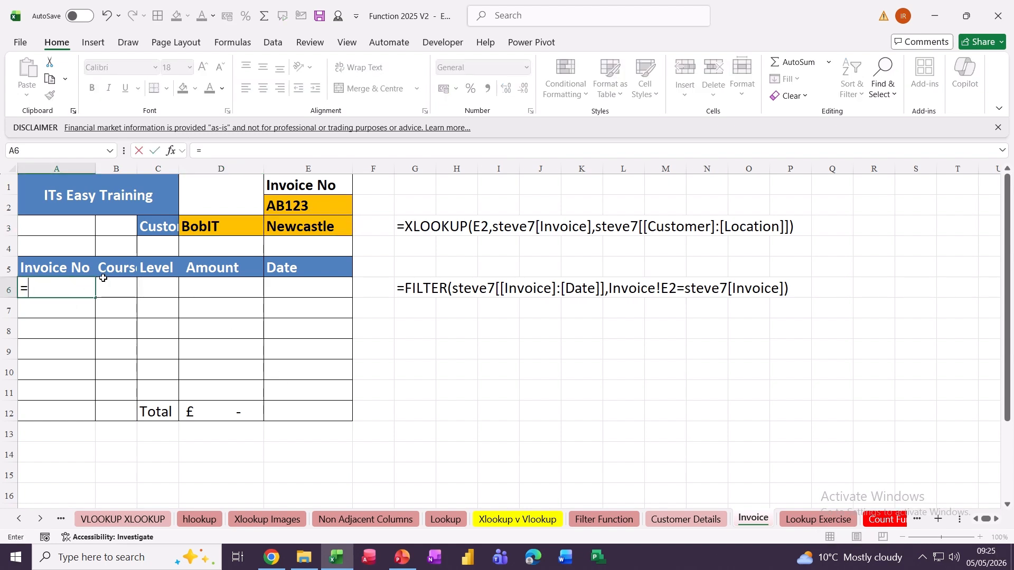
pyautogui.write('FIL')
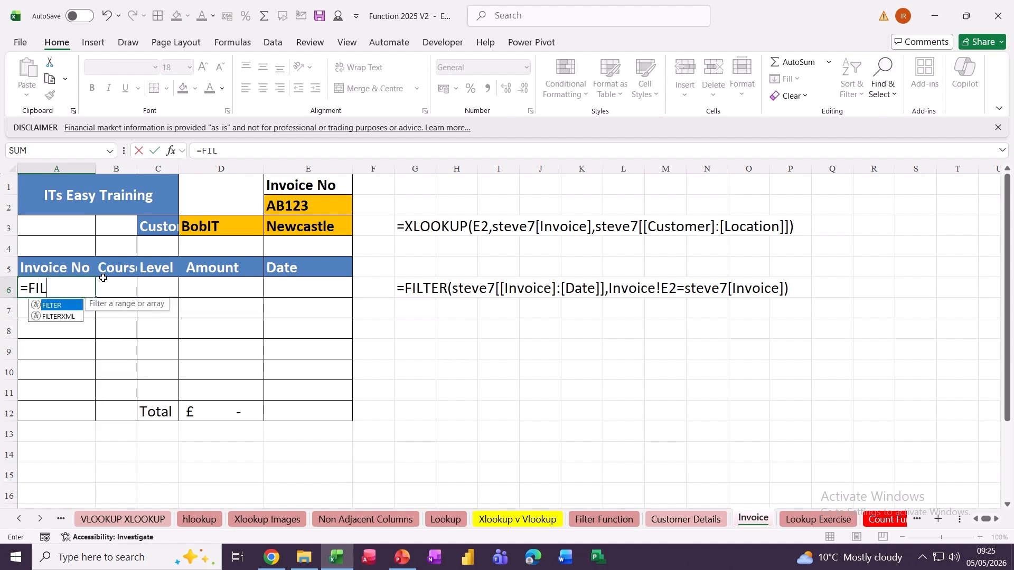
pyautogui.write('TER(')
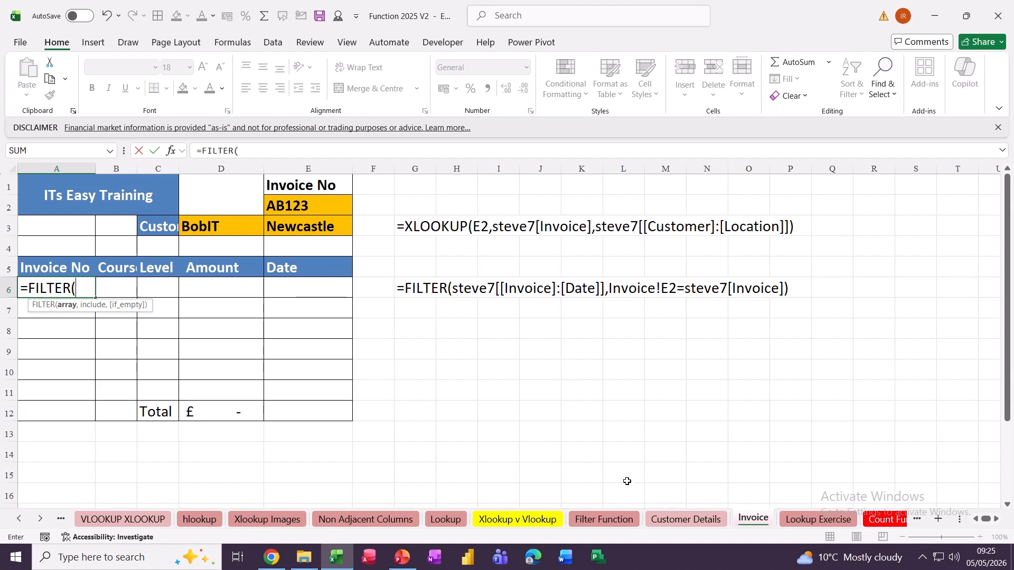
pyautogui.click(682, 519)
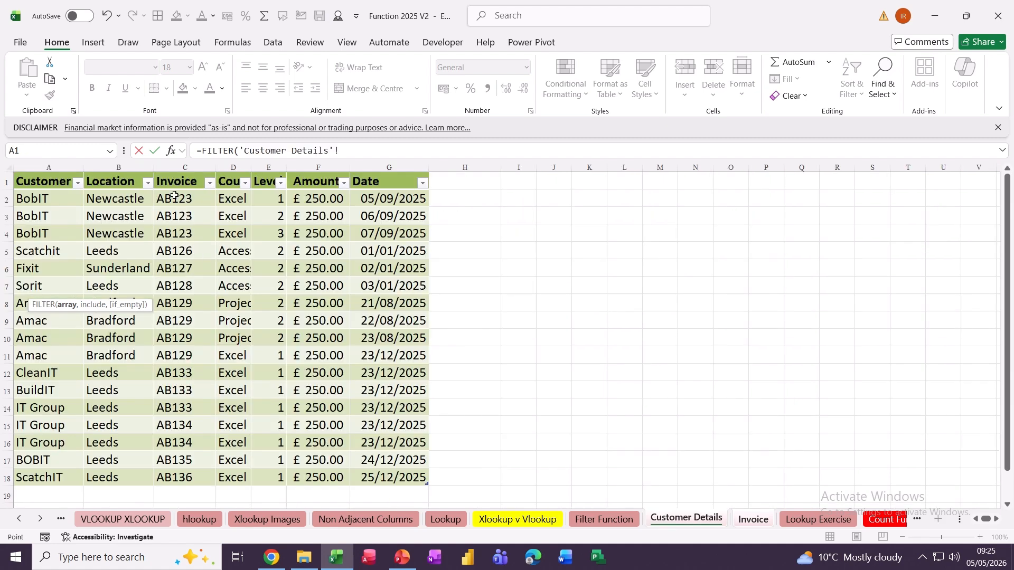
pyautogui.moveTo(174, 196); pyautogui.dragTo(368, 472)
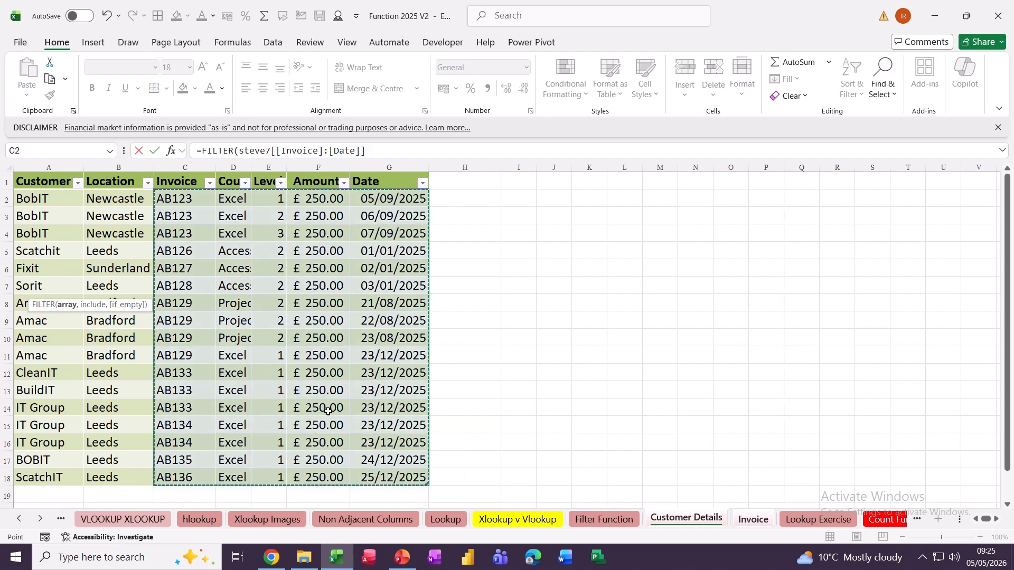
pyautogui.write(',')
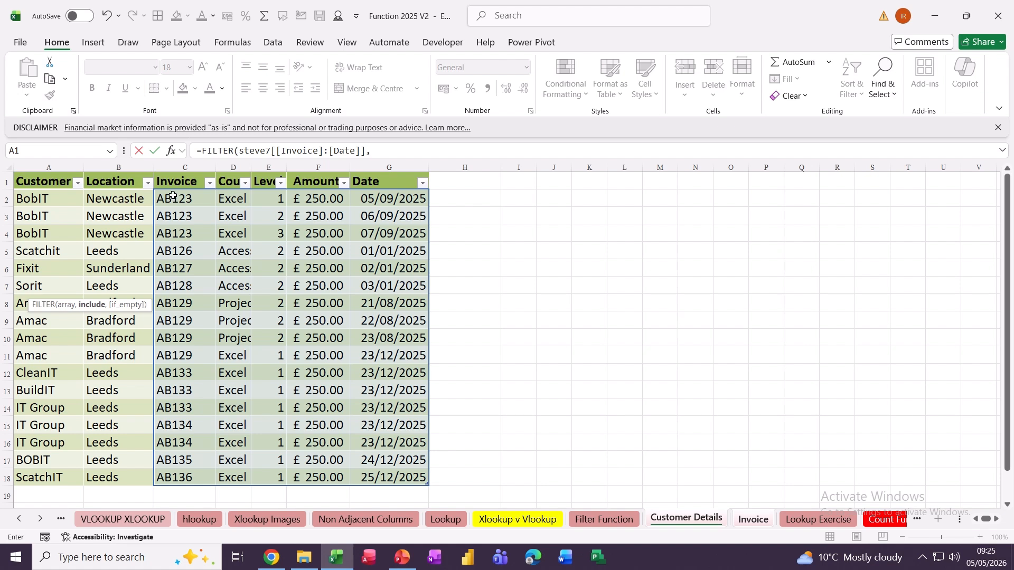
# Step: Complete the A6 FILTER formula with the include condition steve7[Invoice]=Invoice!E2
pyautogui.moveTo(173, 195); pyautogui.dragTo(187, 469)
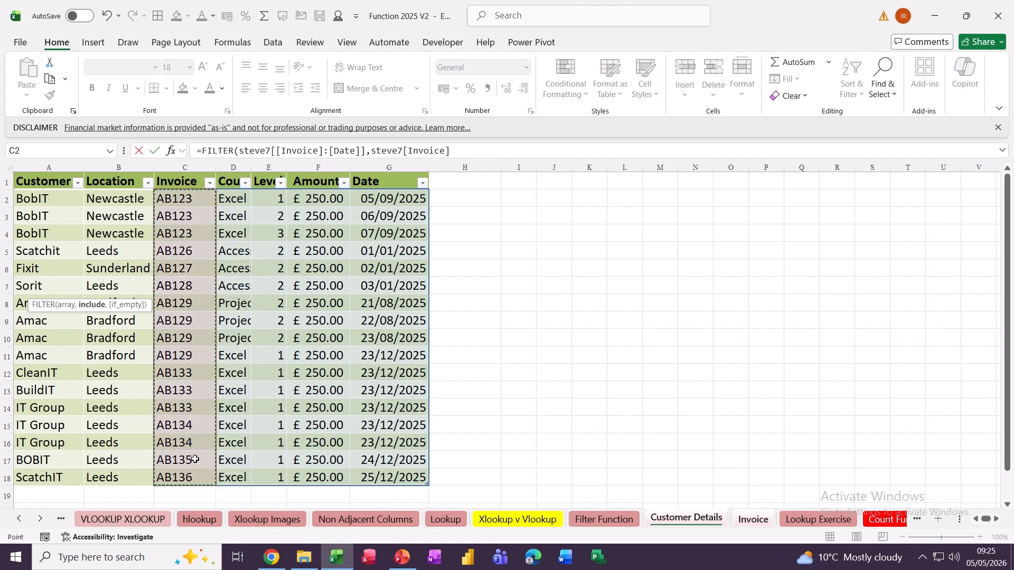
pyautogui.write('=')
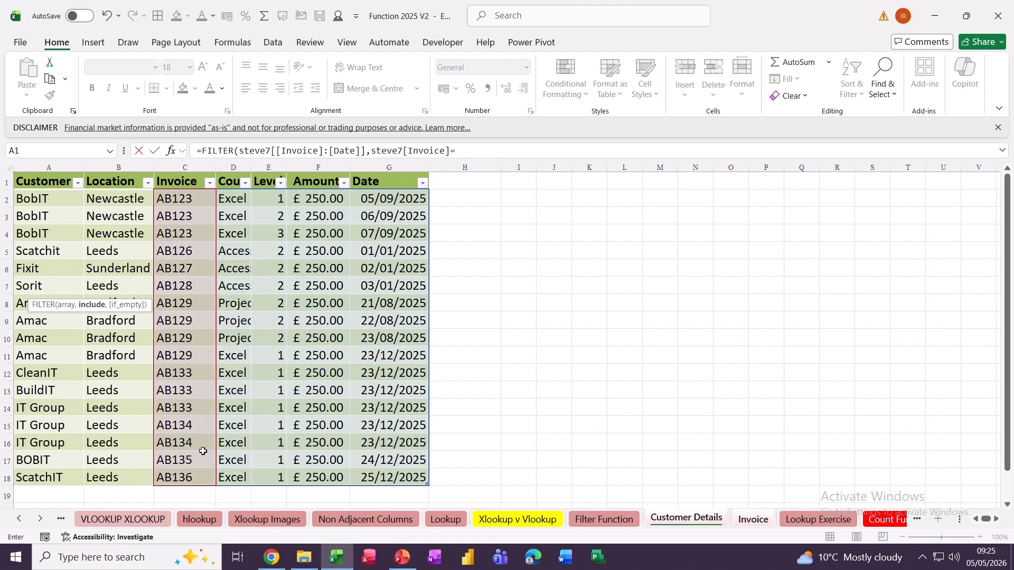
pyautogui.click(746, 520)
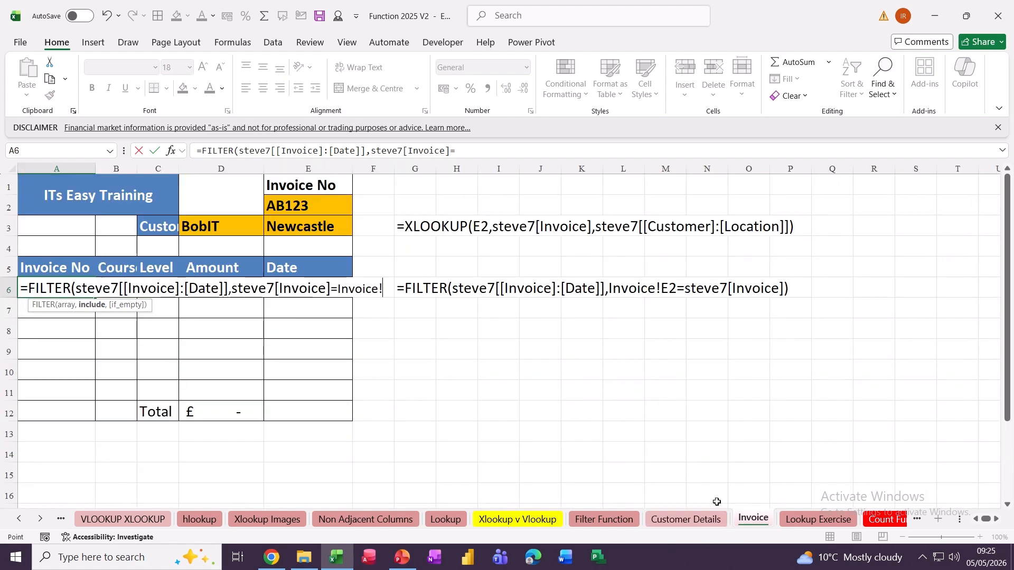
pyautogui.click(299, 212)
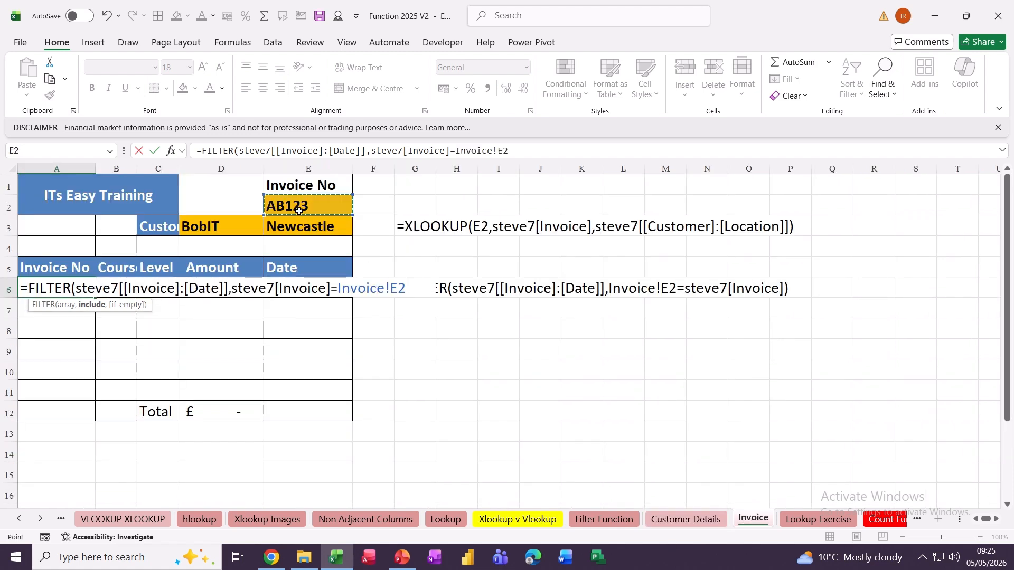
pyautogui.write(')')
pyautogui.click(154, 152)
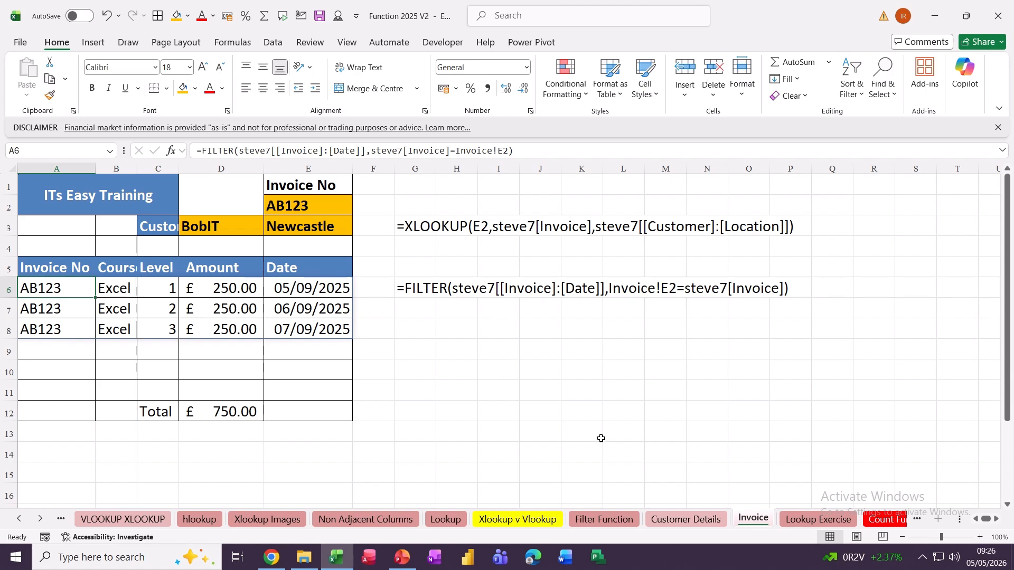
# Step: Open the Lookup Exercise sheet and check the drop-down list of ID numbers in cell J2
pyautogui.click(799, 523)
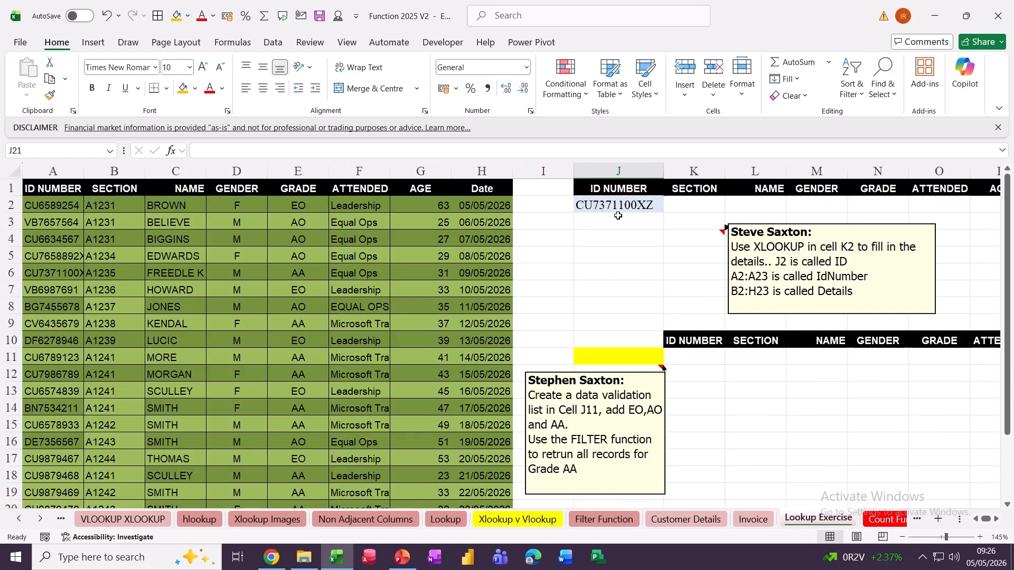
pyautogui.click(602, 205)
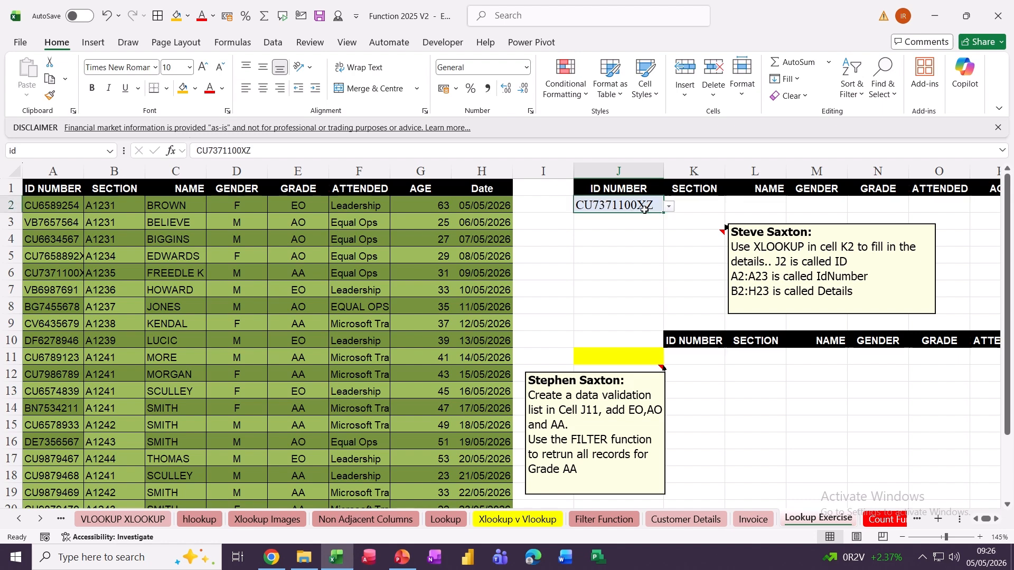
pyautogui.click(669, 208)
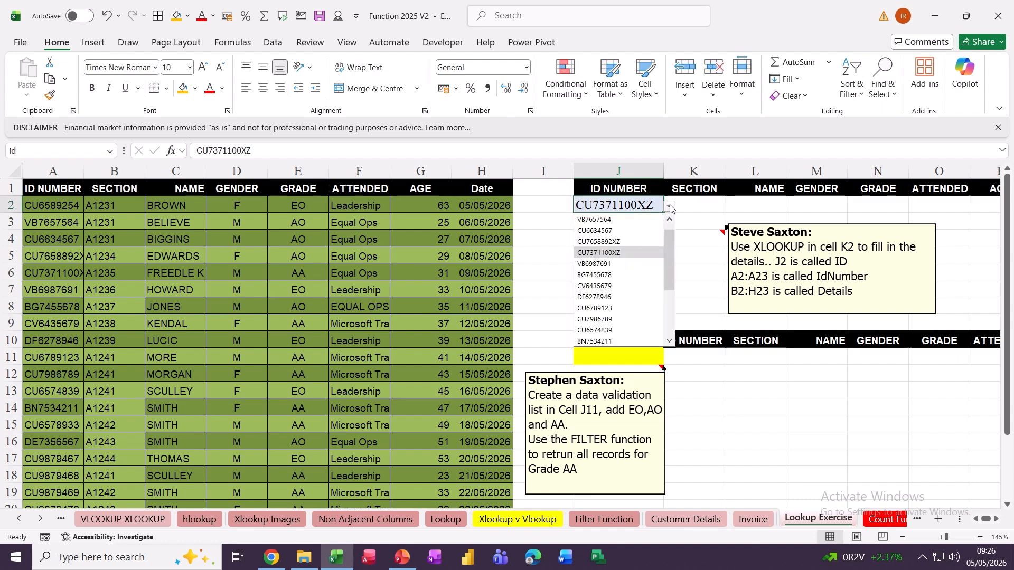
pyautogui.click(670, 208)
# Step: Enter an XLOOKUP formula in K2 with id (J2) as lookup value, IdNumber (A2:A23) as lookup array and Details (B2:H23) as return array
pyautogui.click(694, 203)
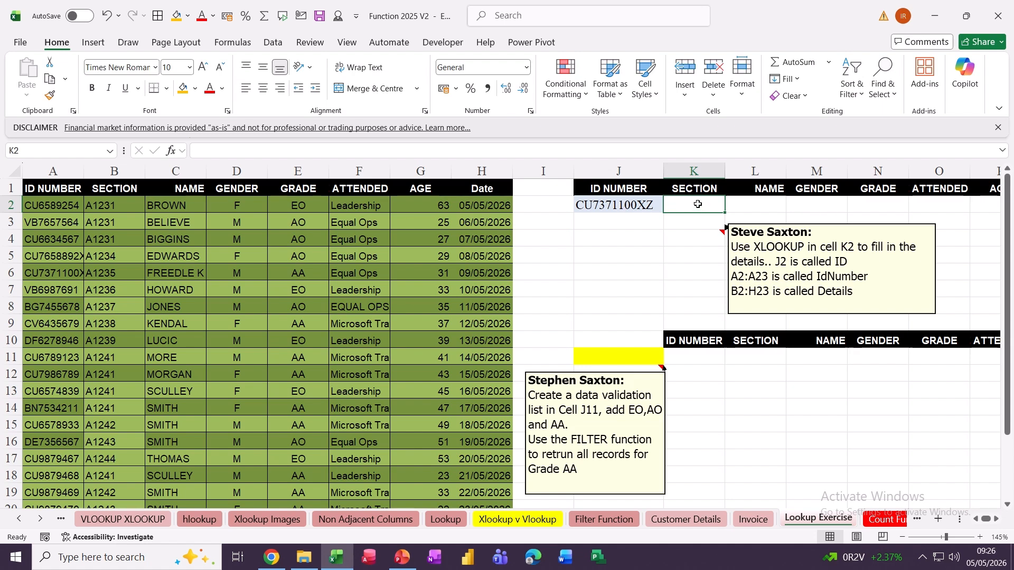
pyautogui.write('=')
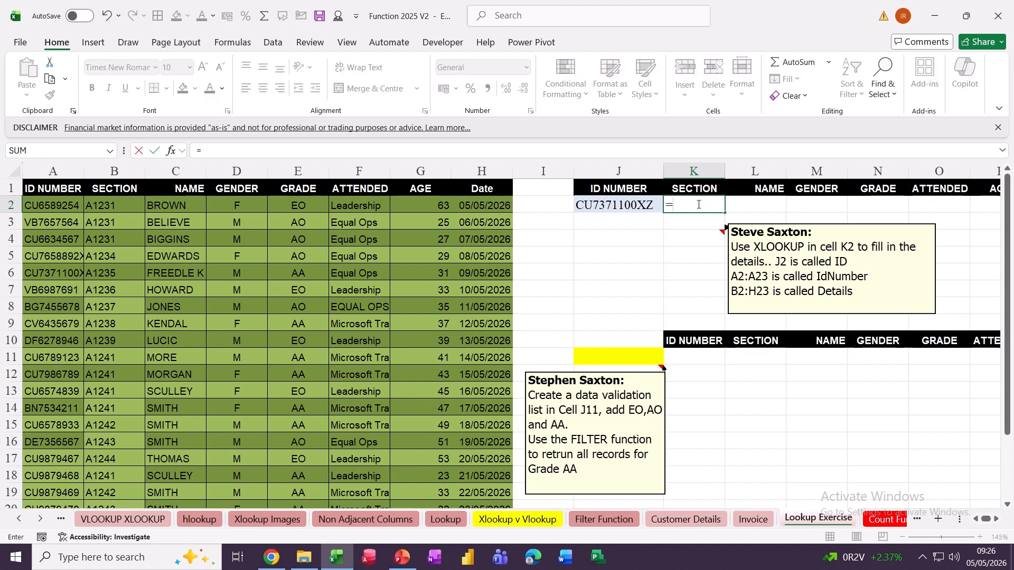
pyautogui.write('XL')
pyautogui.press('Tab')
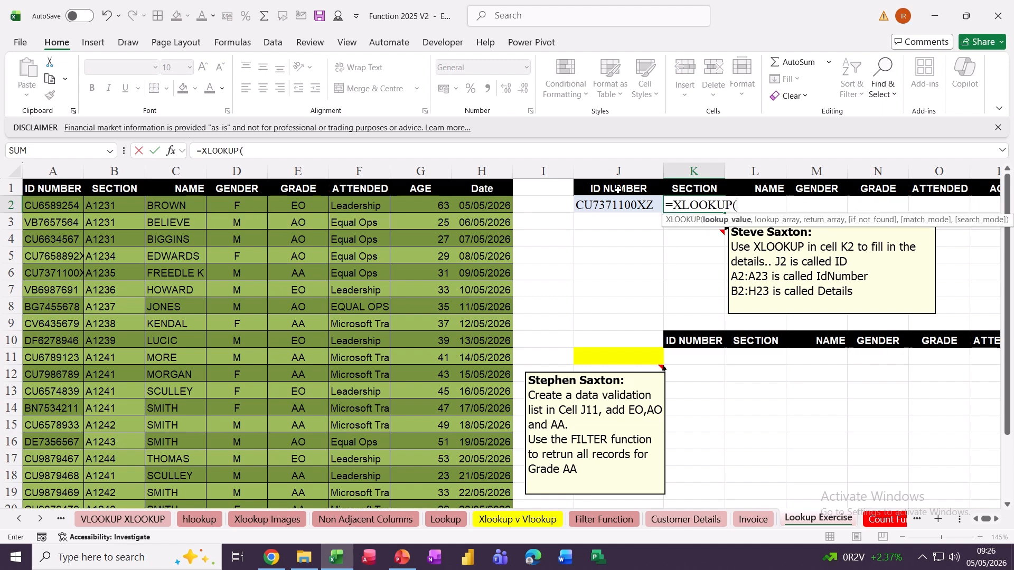
pyautogui.click(593, 204)
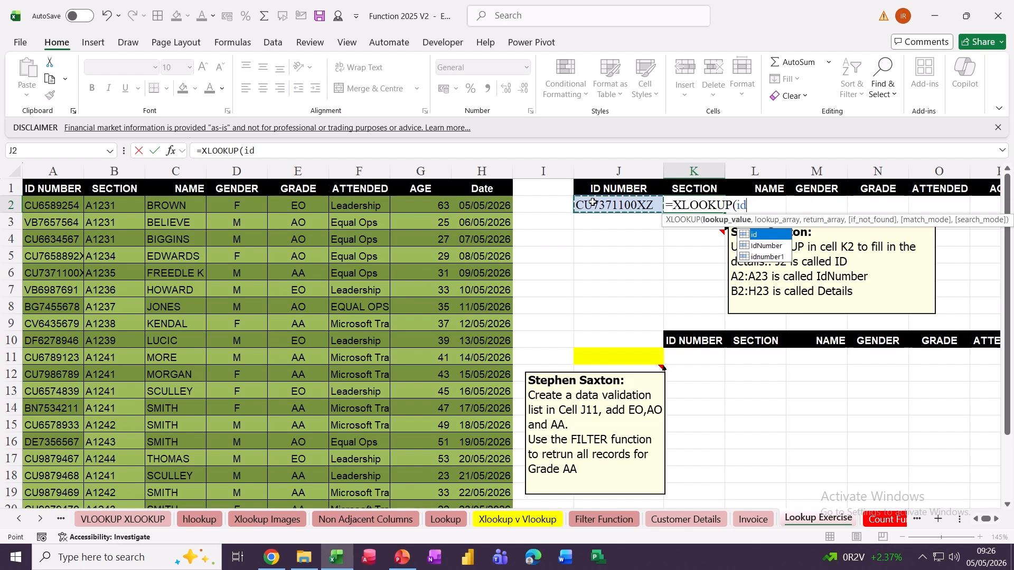
pyautogui.write(',')
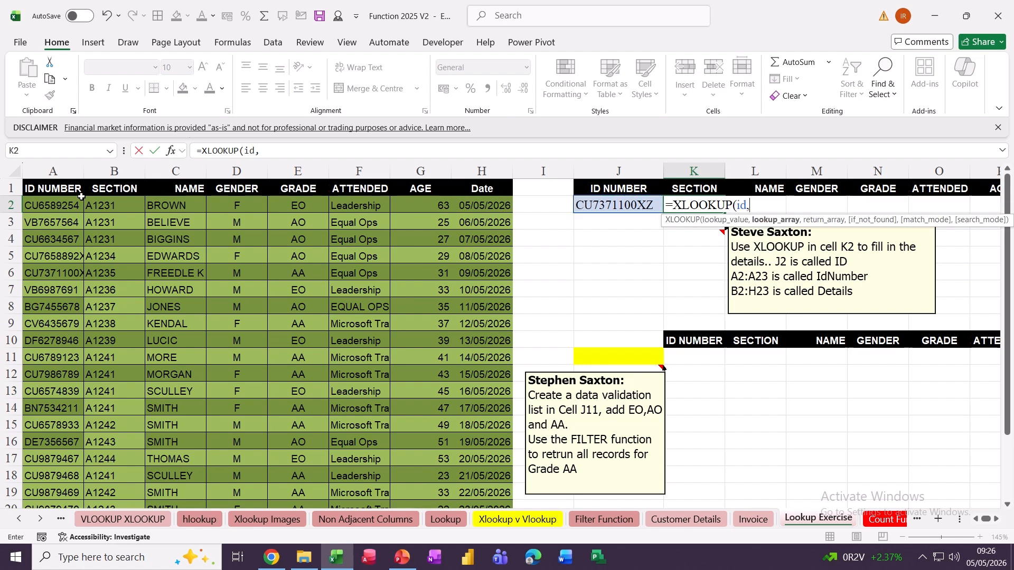
pyautogui.moveTo(32, 203); pyautogui.dragTo(63, 476)
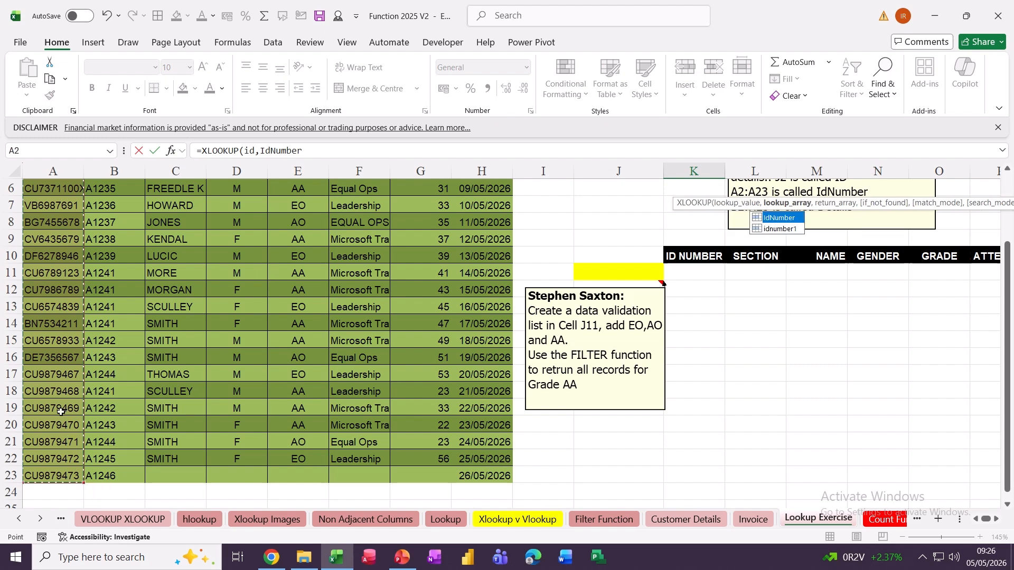
pyautogui.write(',')
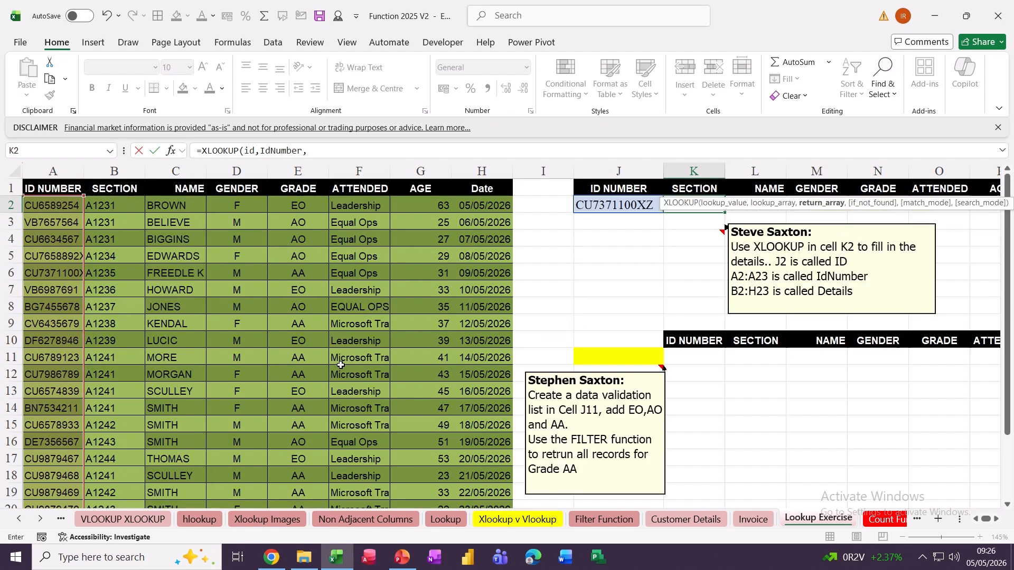
pyautogui.moveTo(97, 209); pyautogui.dragTo(491, 478)
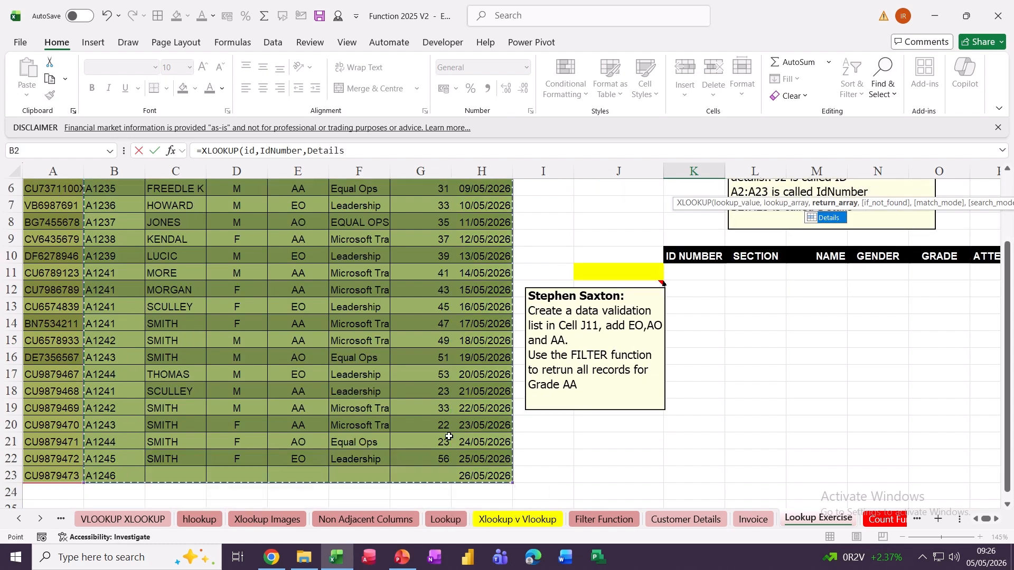
pyautogui.click(154, 152)
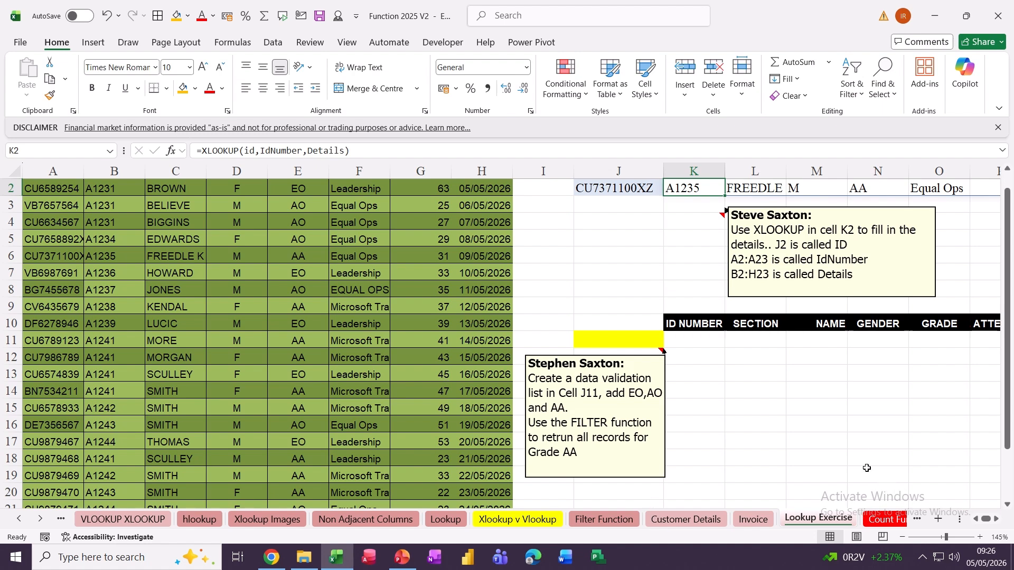
# Step: Choose the ID number from row 9 of the table in J2's drop-down list to test the lookup
pyautogui.scroll(1, 860, 458)
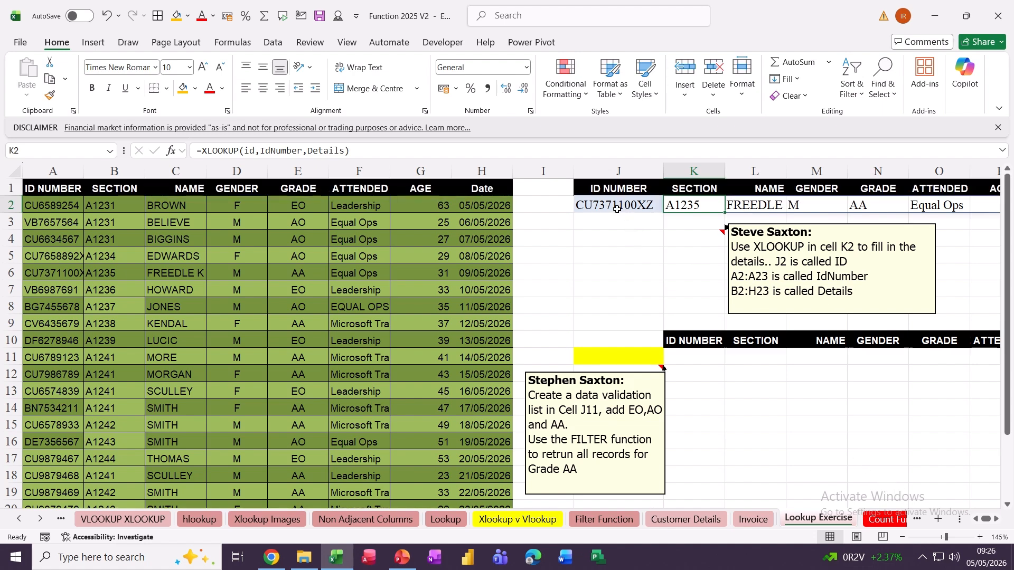
pyautogui.click(653, 207)
pyautogui.click(669, 206)
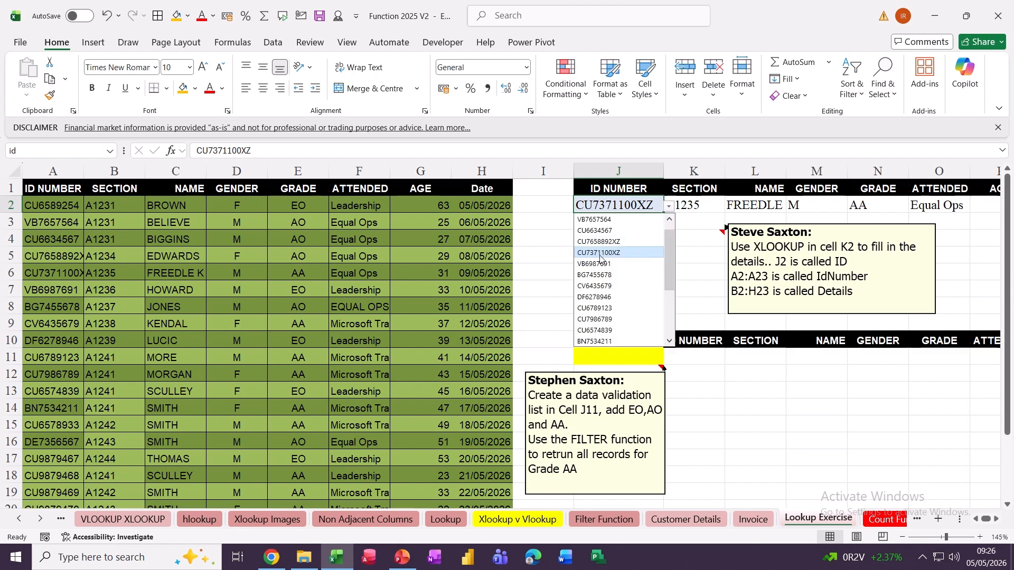
pyautogui.click(597, 287)
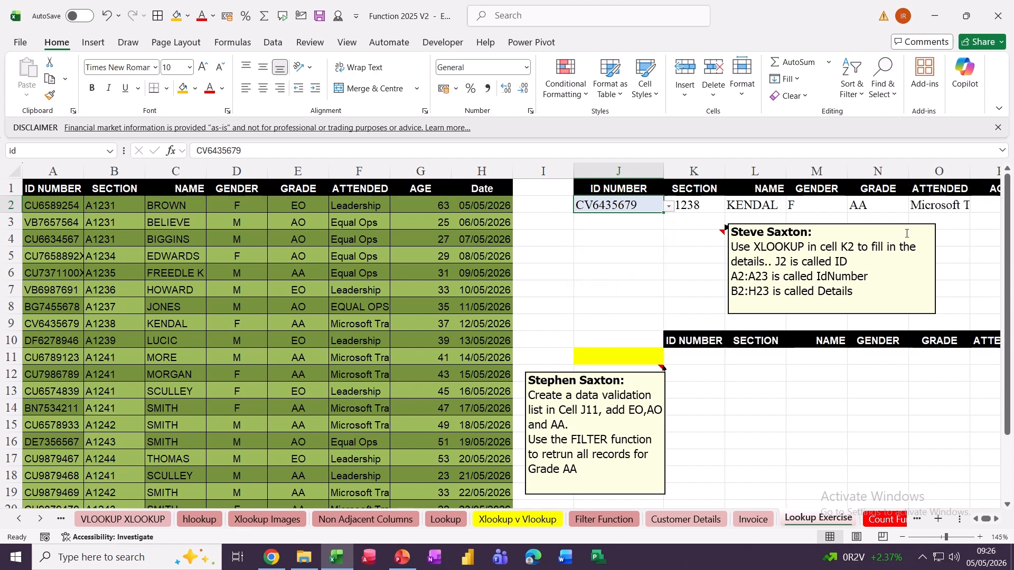
# Step: Add a data validation list to cell J11 with the source entries AA,AO,EO
pyautogui.click(596, 358)
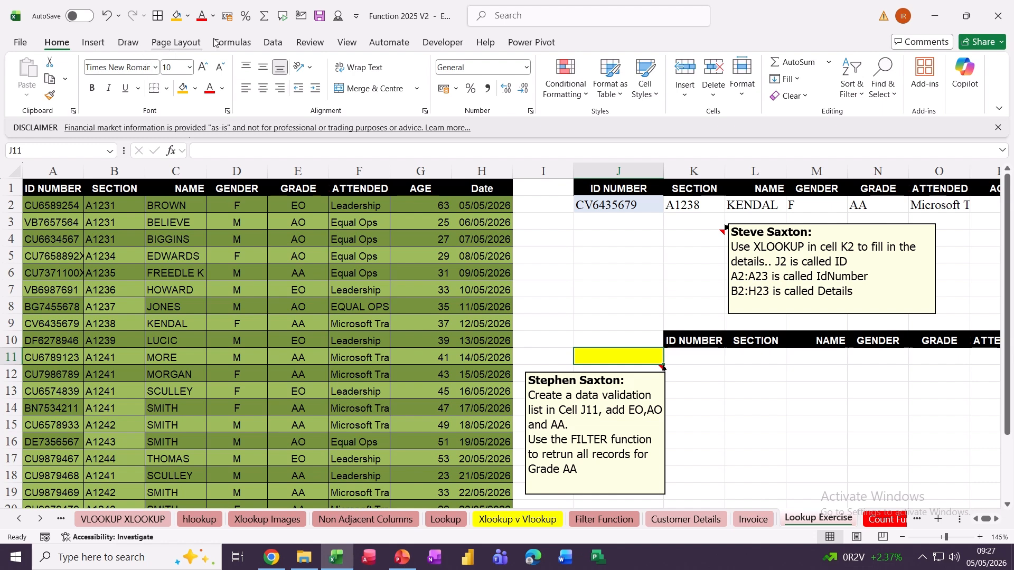
pyautogui.click(272, 42)
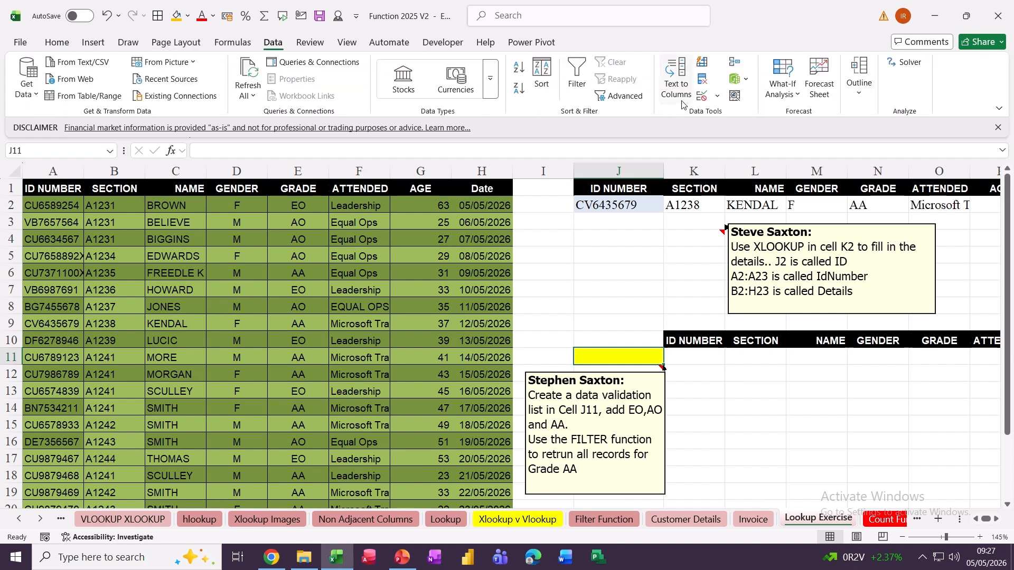
pyautogui.click(701, 96)
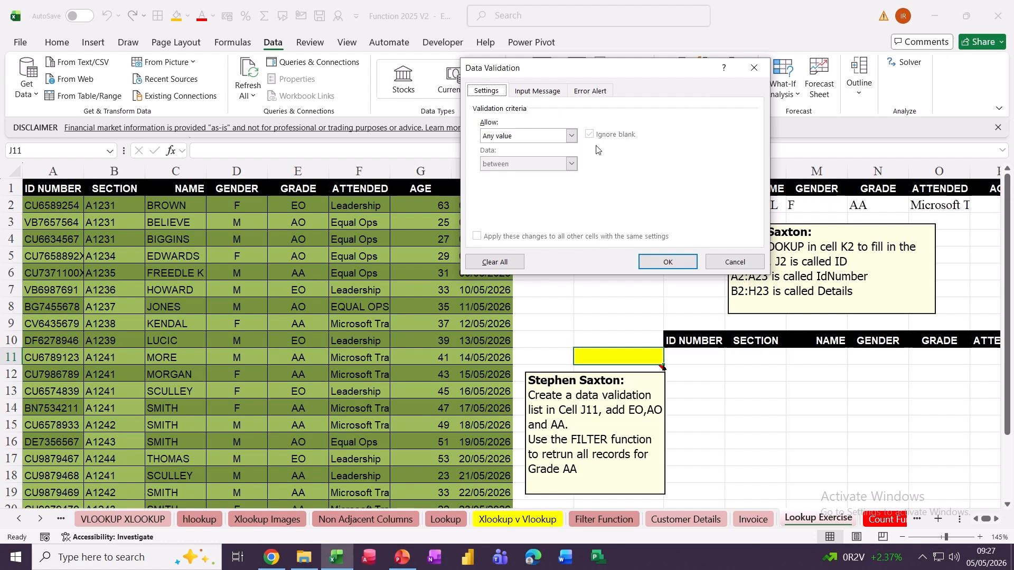
pyautogui.click(571, 136)
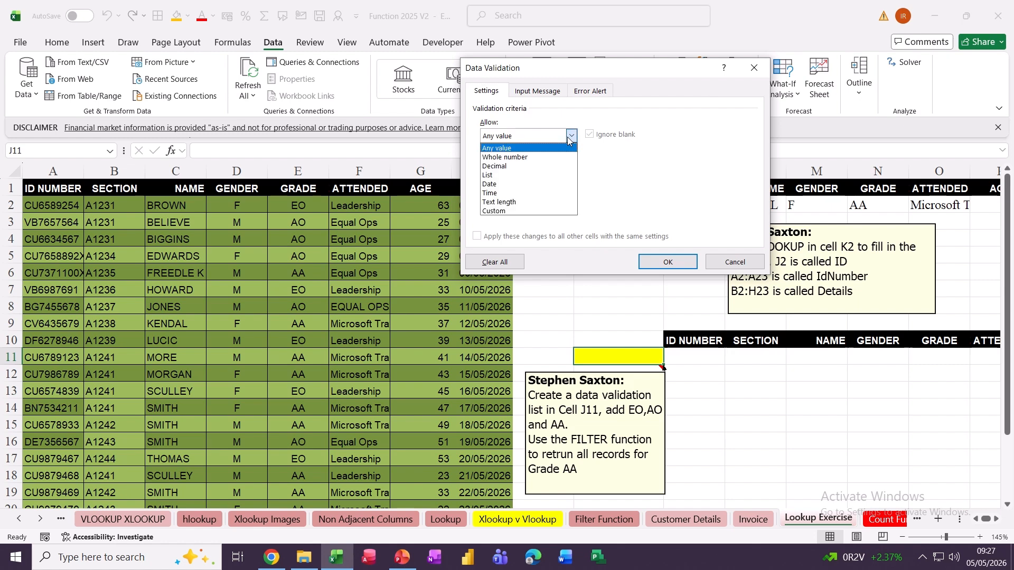
pyautogui.click(509, 177)
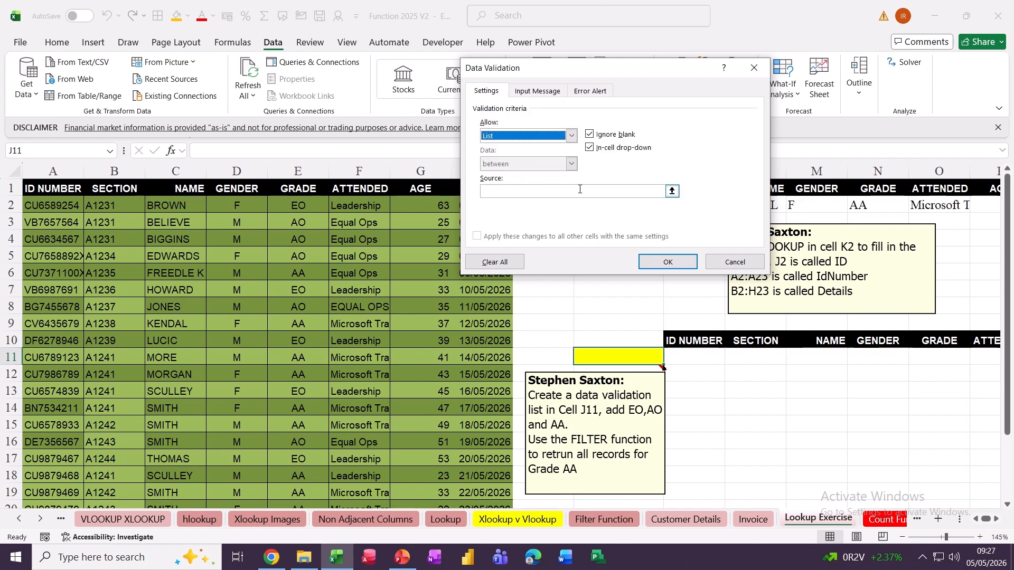
pyautogui.click(615, 195)
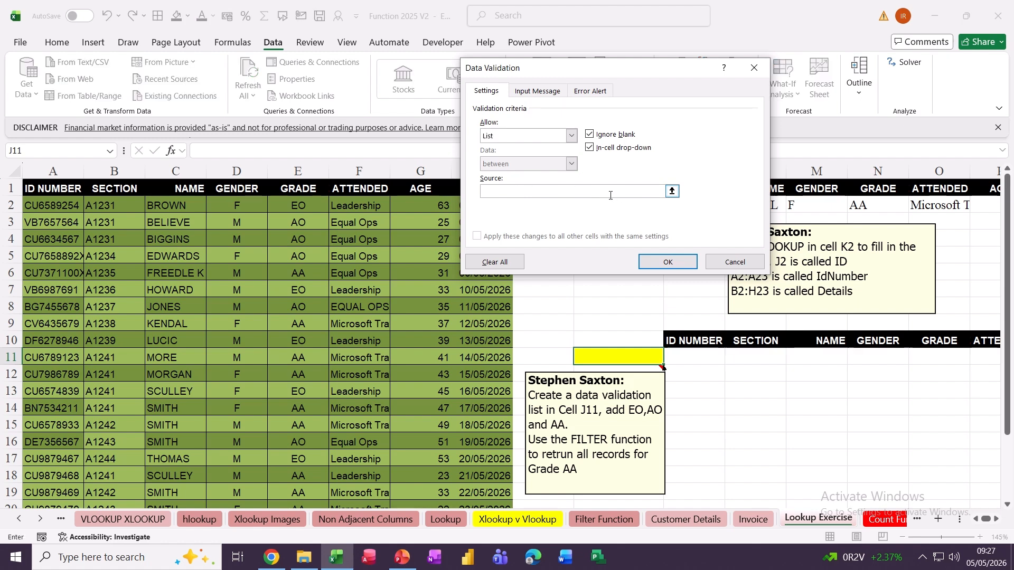
pyautogui.write('aa')
pyautogui.press('BackSpace')
pyautogui.press('BackSpace')
pyautogui.write('AA,AO,EO')
pyautogui.click(643, 262)
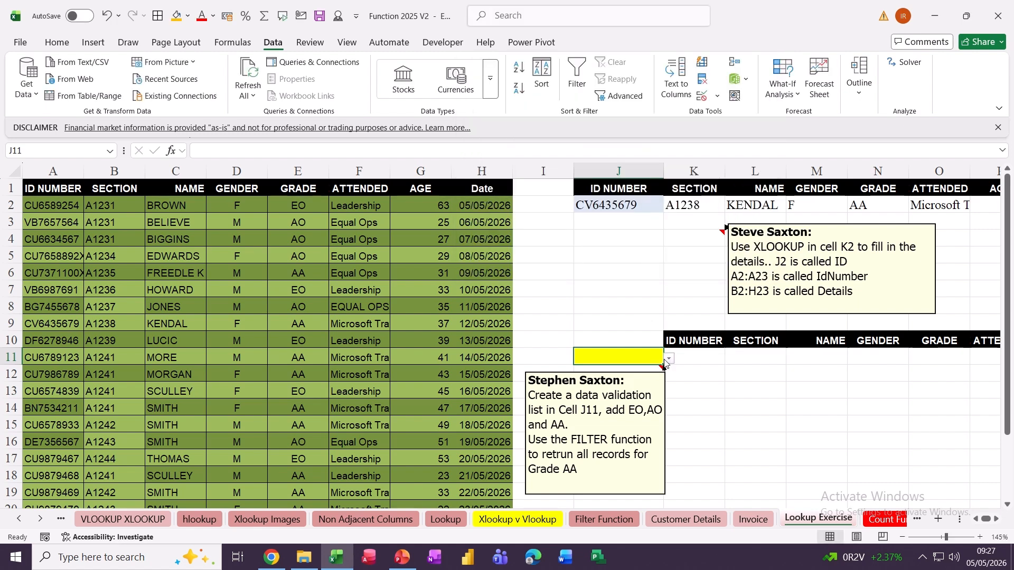
# Step: Set J11 to AA and enter a FILTER formula in K11 with array A2:H23 and include condition E2:E23=J11
pyautogui.click(669, 360)
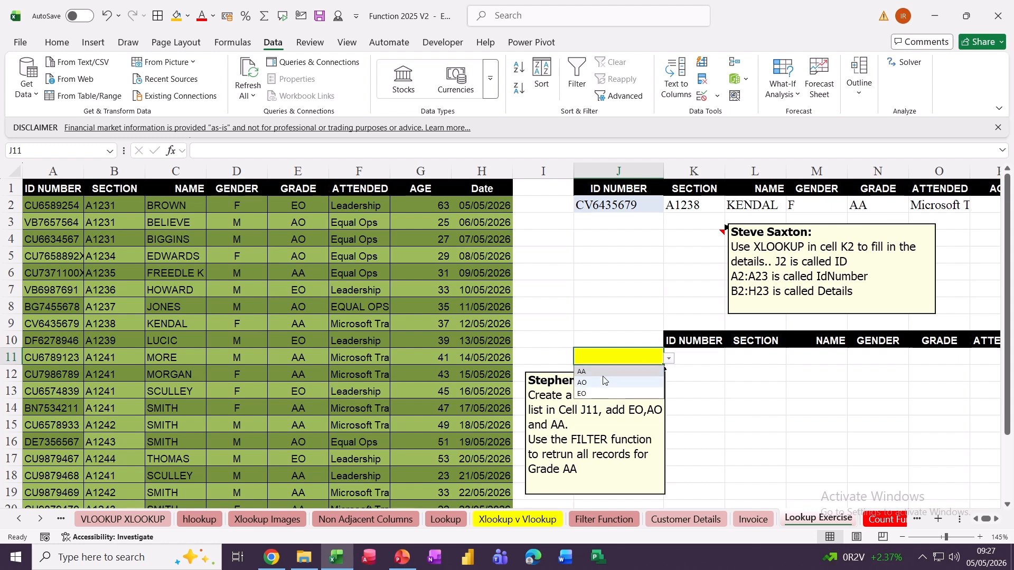
pyautogui.click(583, 371)
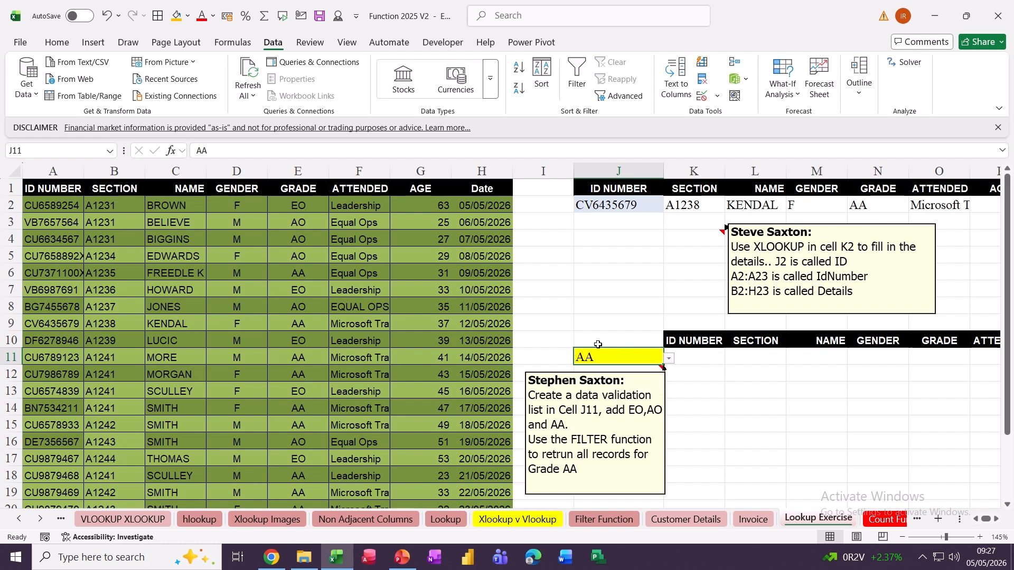
pyautogui.click(700, 358)
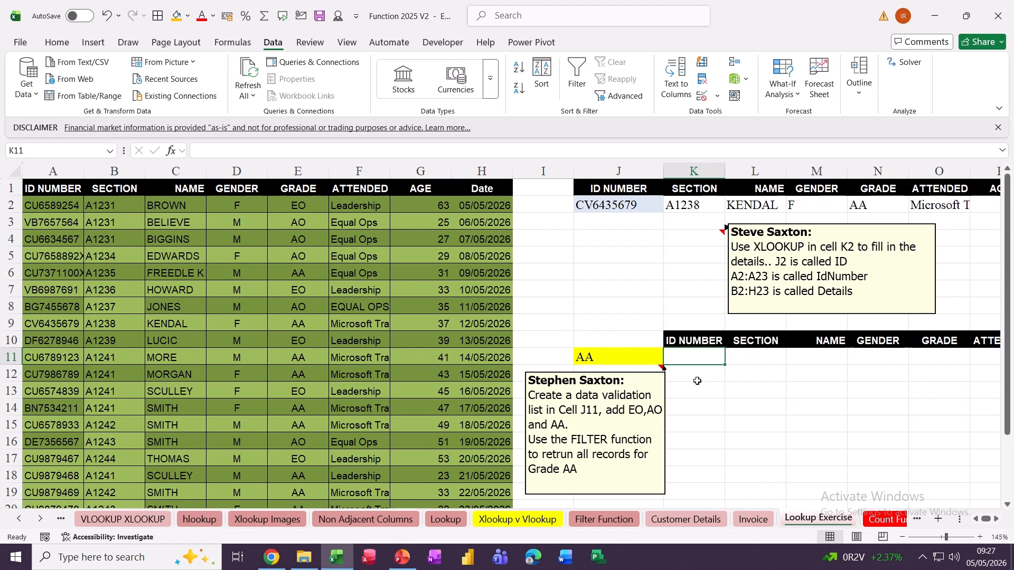
pyautogui.write('=FI')
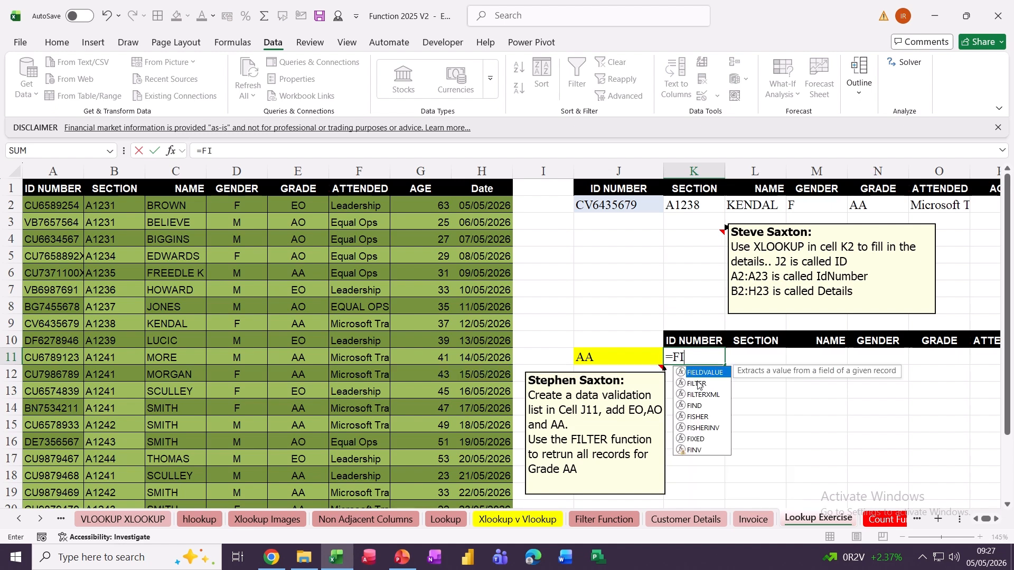
pyautogui.write('LTER')
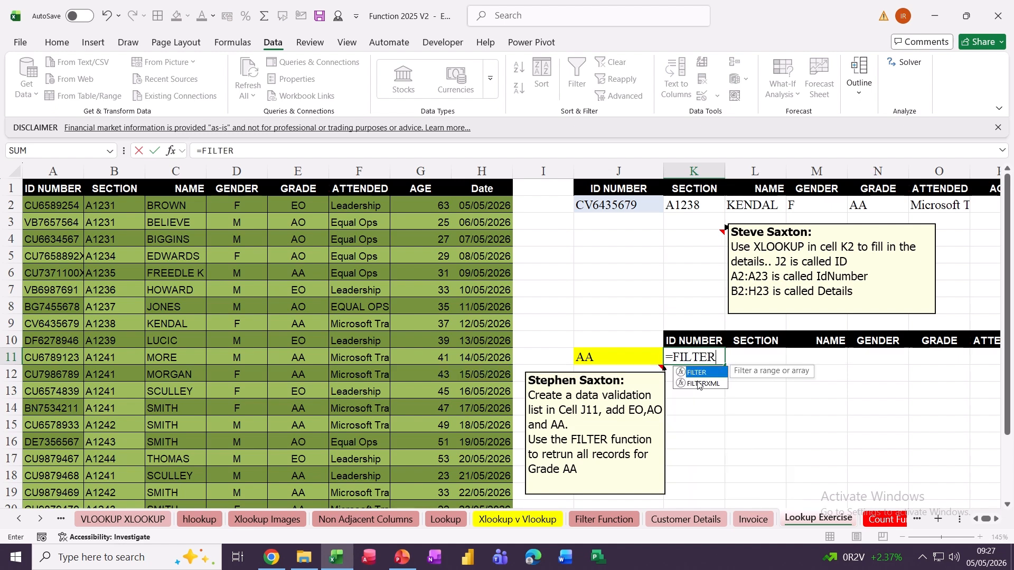
pyautogui.write('(')
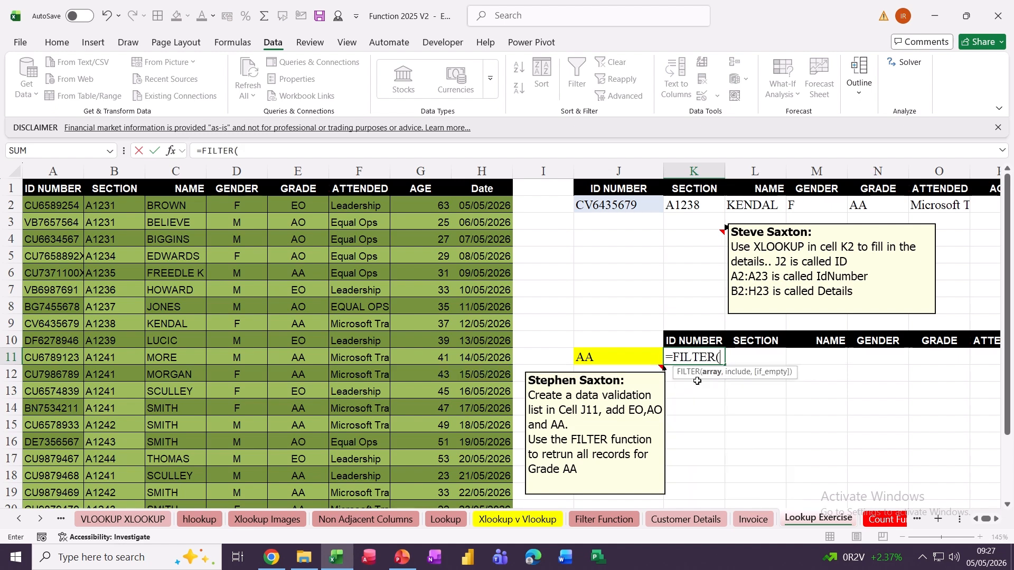
pyautogui.moveTo(50, 207); pyautogui.dragTo(471, 498)
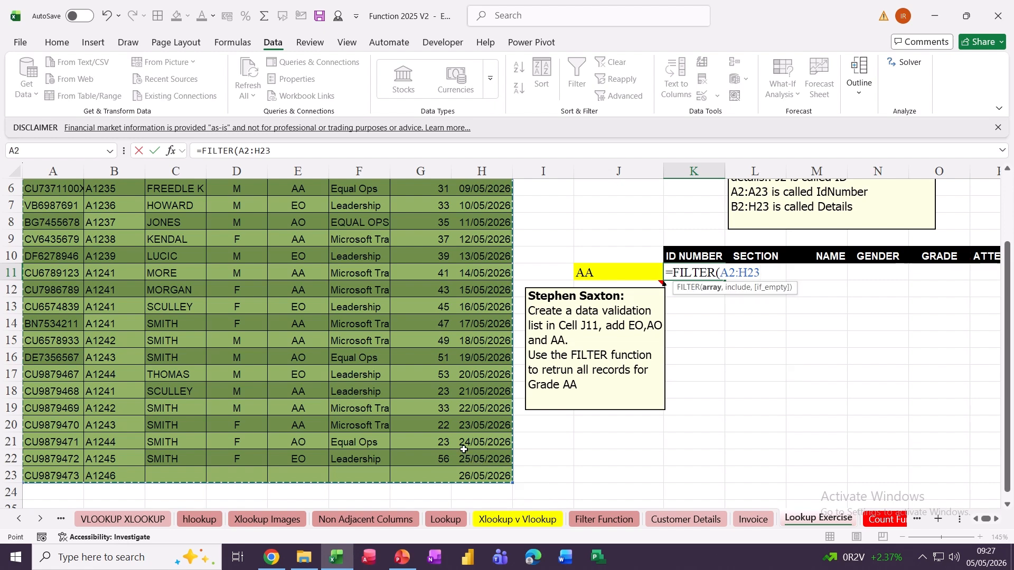
pyautogui.write(',')
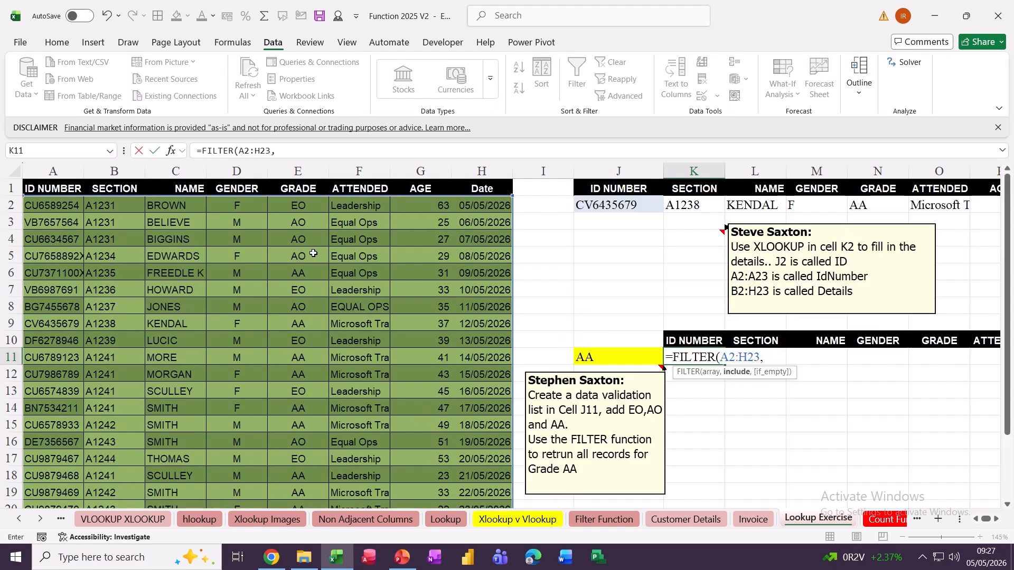
pyautogui.moveTo(282, 205); pyautogui.dragTo(287, 470)
pyautogui.write('=')
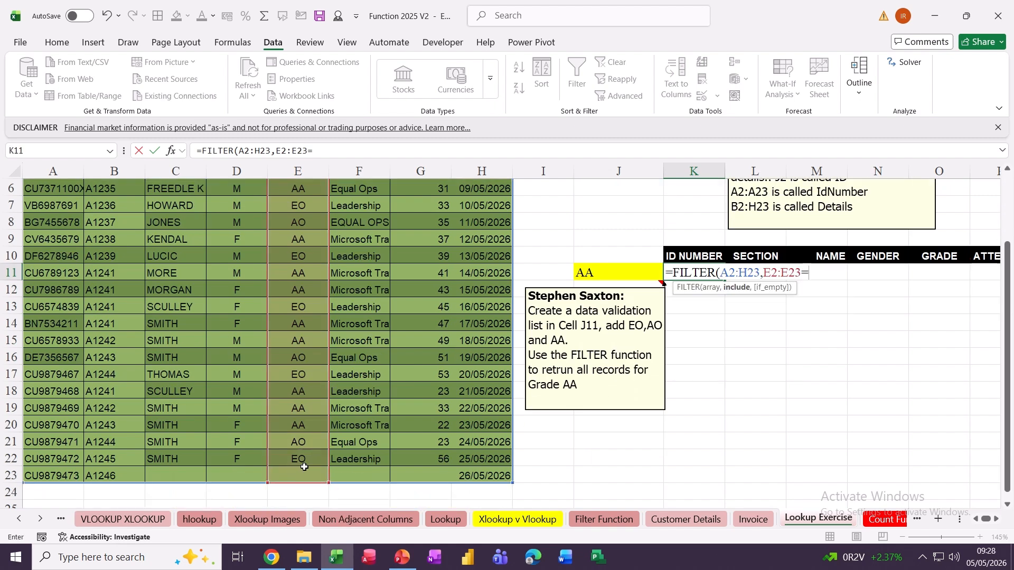
pyautogui.click(593, 272)
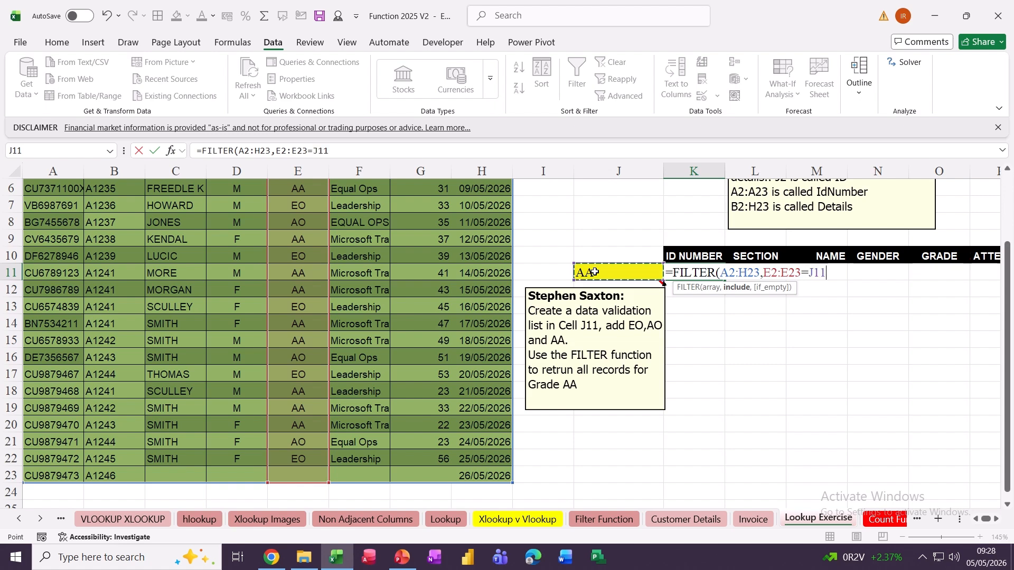
pyautogui.click(155, 150)
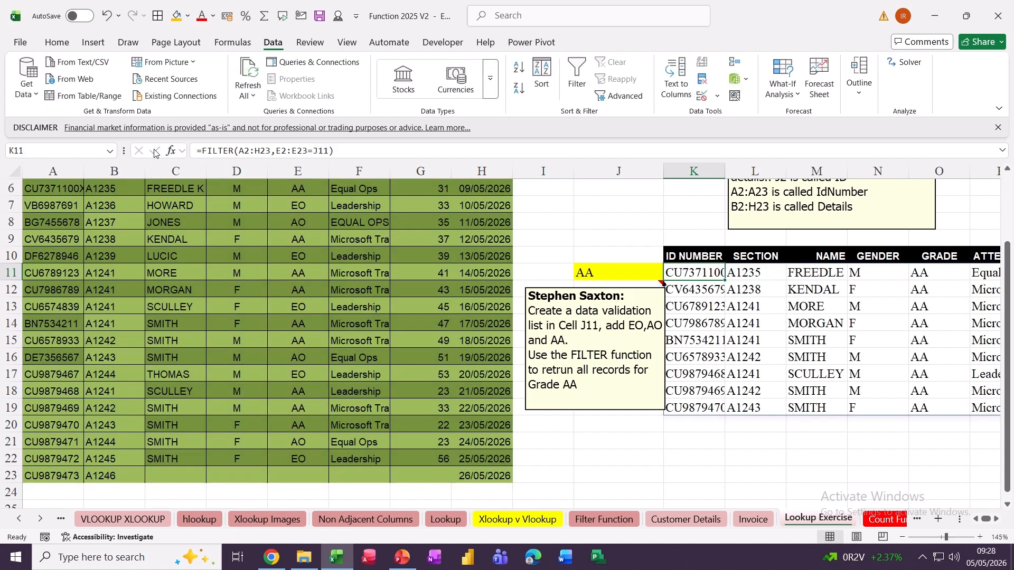
# Step: Switch the grade in J11 to AO and review the filtered records
pyautogui.click(609, 275)
pyautogui.click(668, 274)
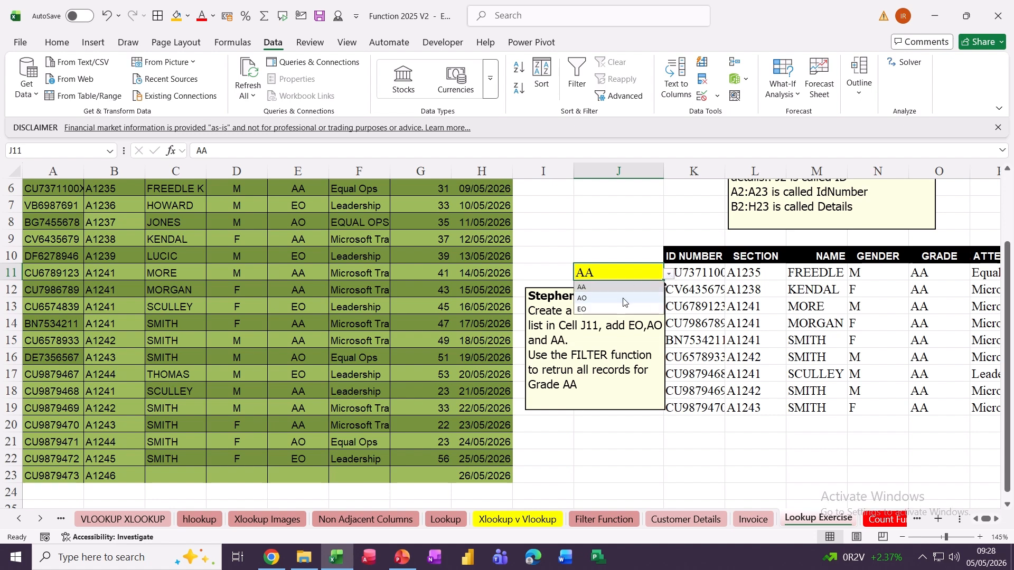
pyautogui.click(623, 299)
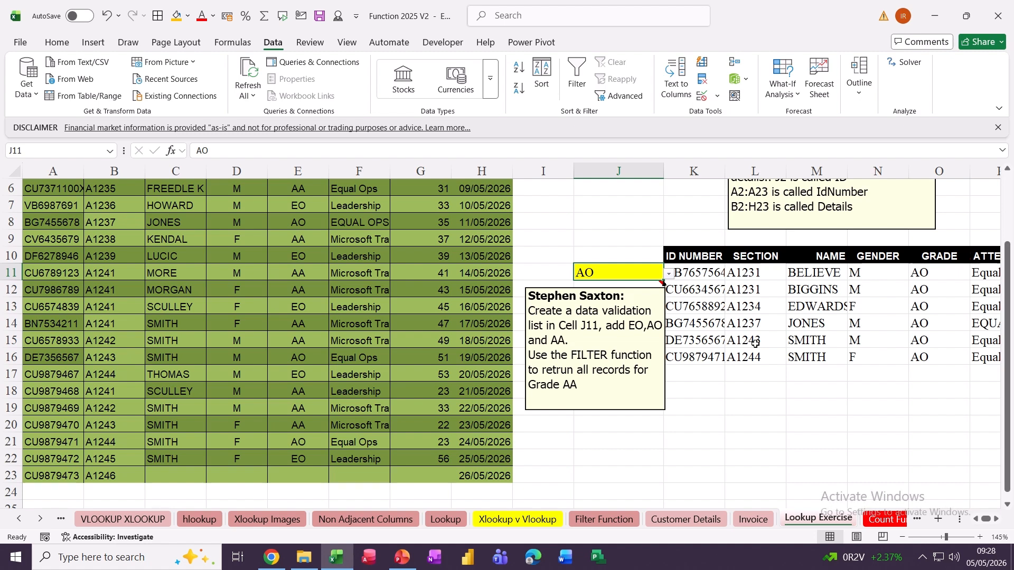
pyautogui.scroll(2, 755, 343)
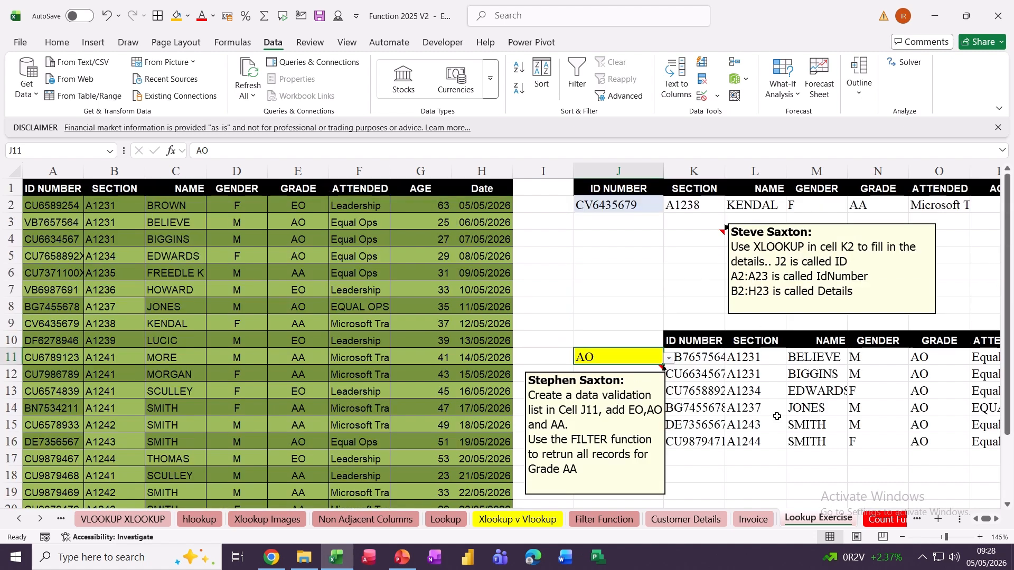